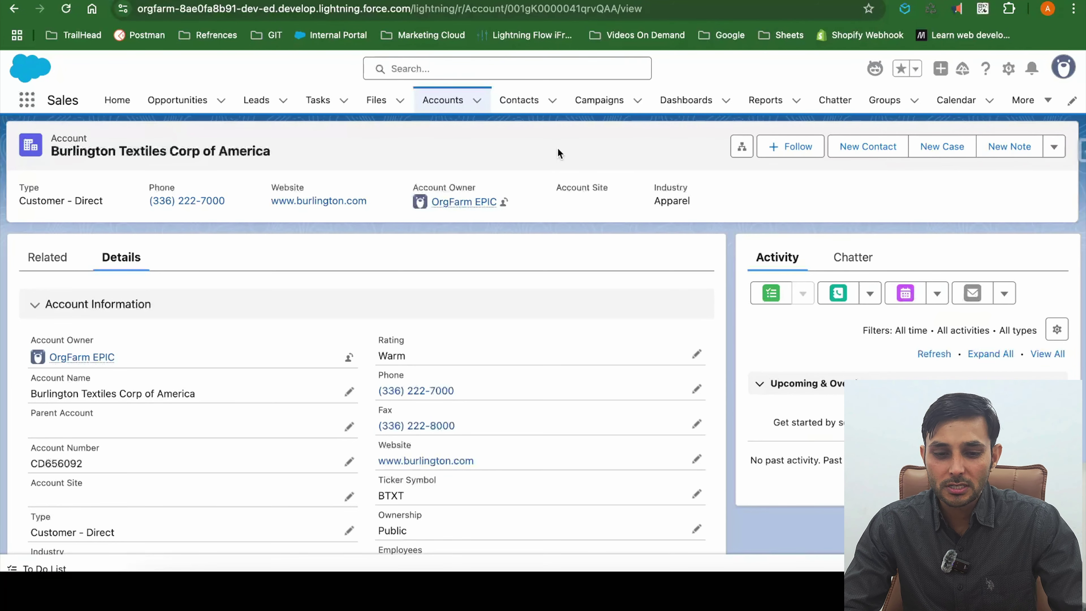
# Open Setup for the current app.
pyautogui.click(1009, 68)
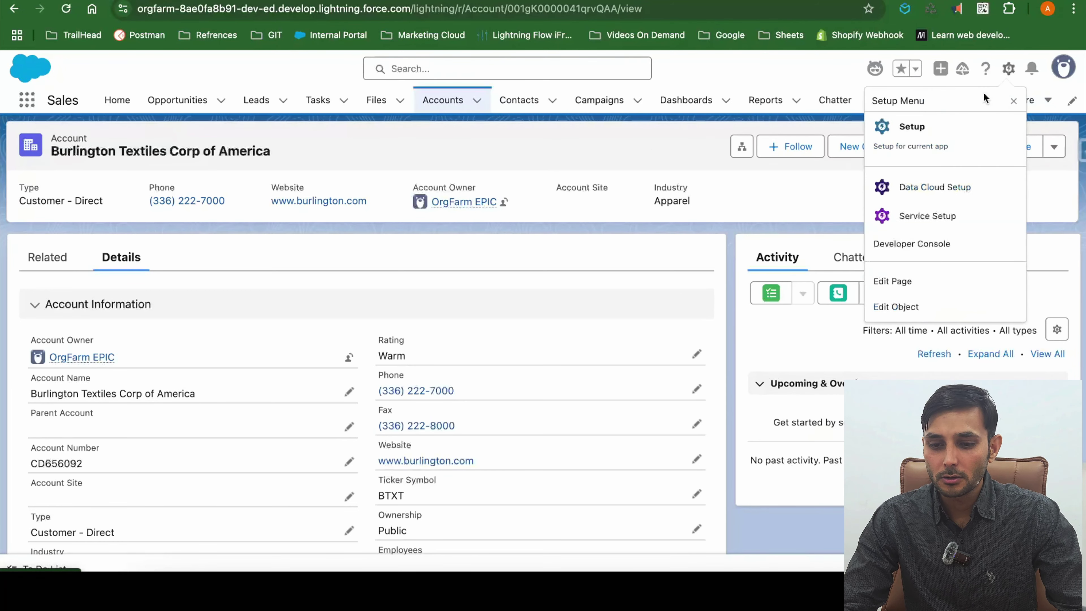
pyautogui.click(933, 136)
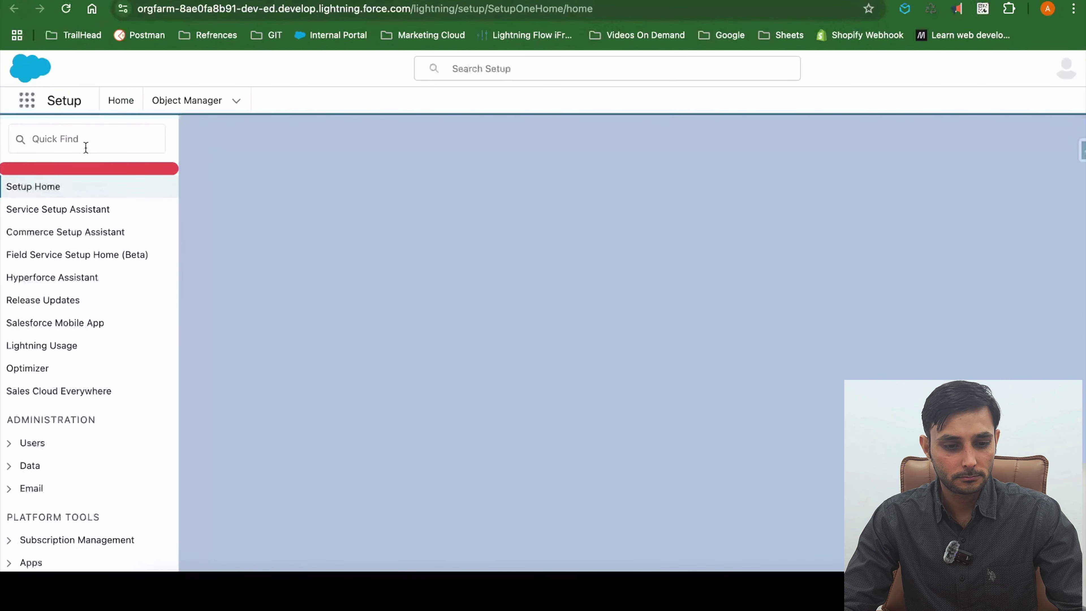
# Search Setup for Einstein entries and look through the listed settings, including the Einstein Activity Capture settings page.
pyautogui.click(76, 138)
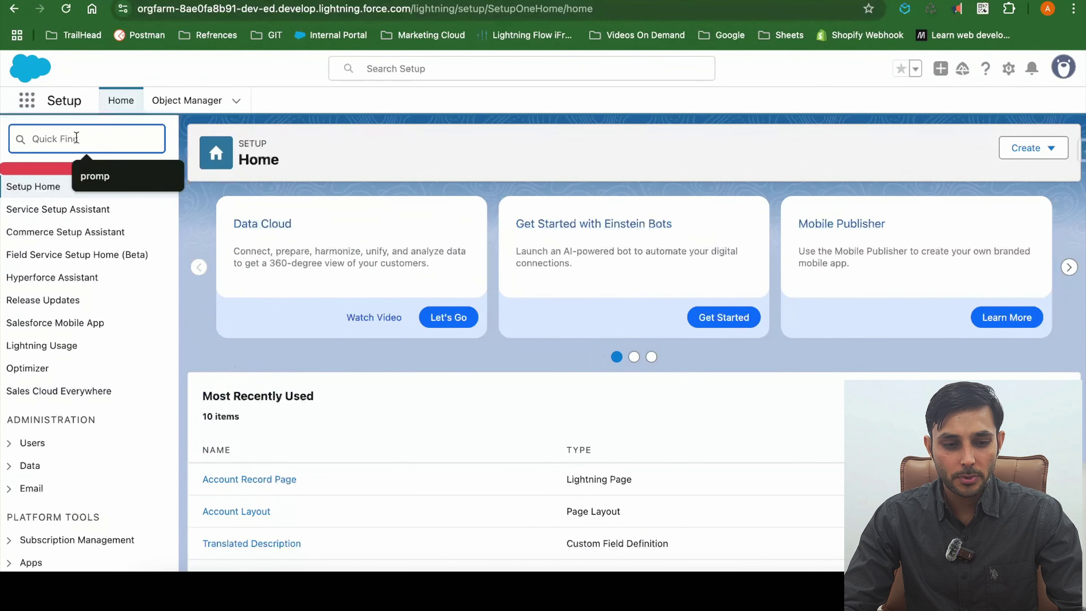
pyautogui.write('einste')
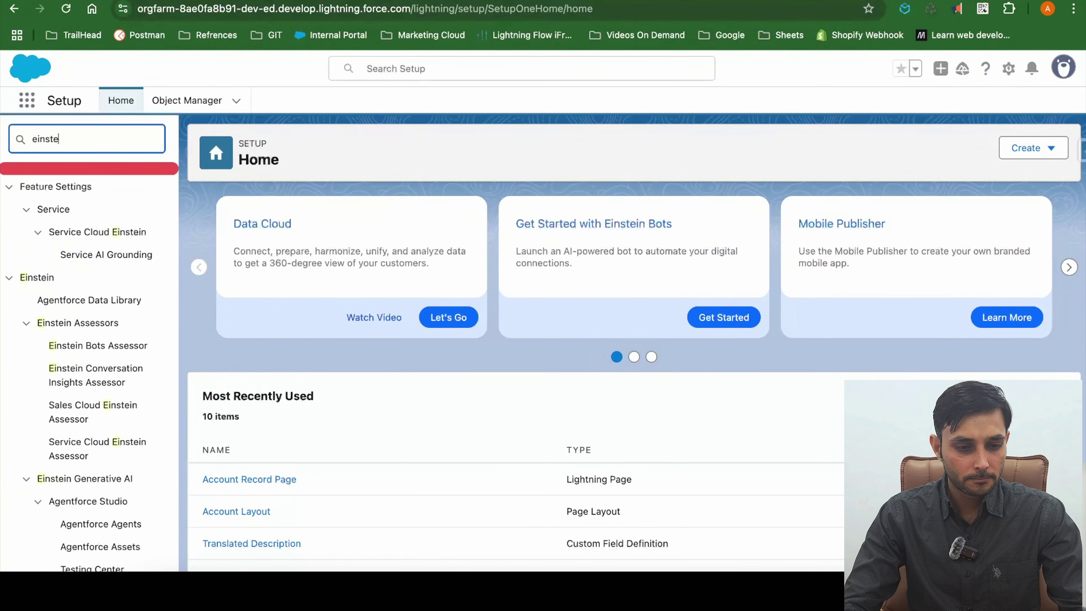
pyautogui.scroll(-10, 90, 303)
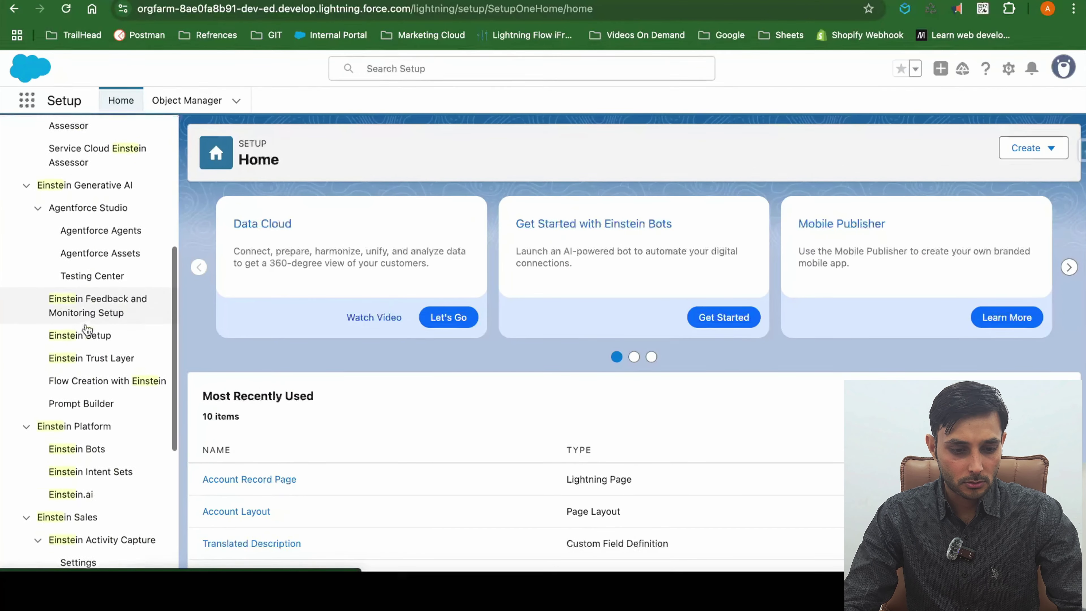
pyautogui.scroll(-4, 88, 330)
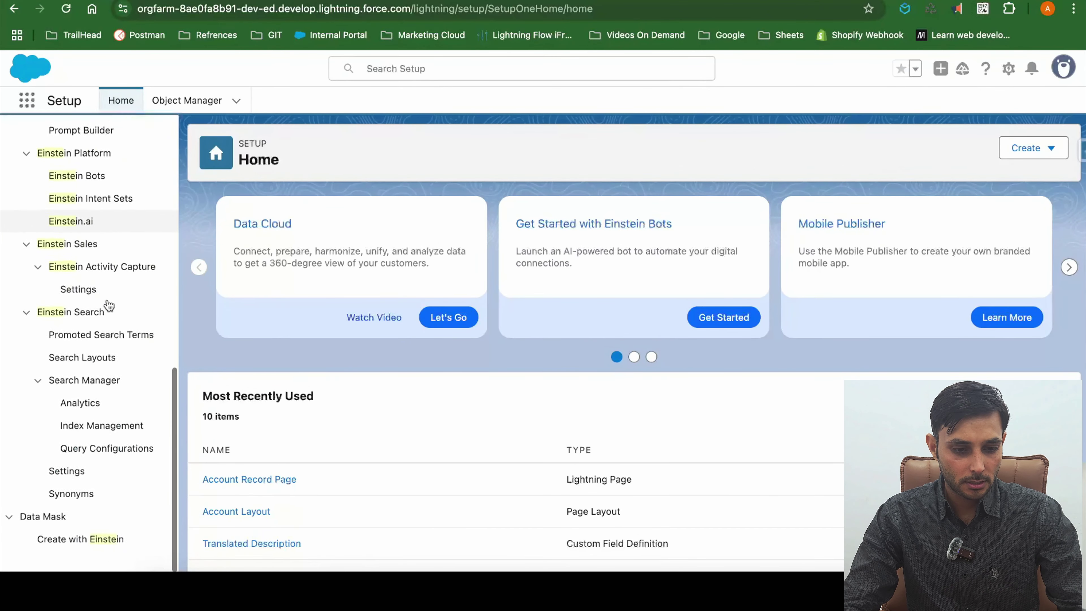
pyautogui.scroll(-3, 106, 298)
pyautogui.scroll(3, 97, 326)
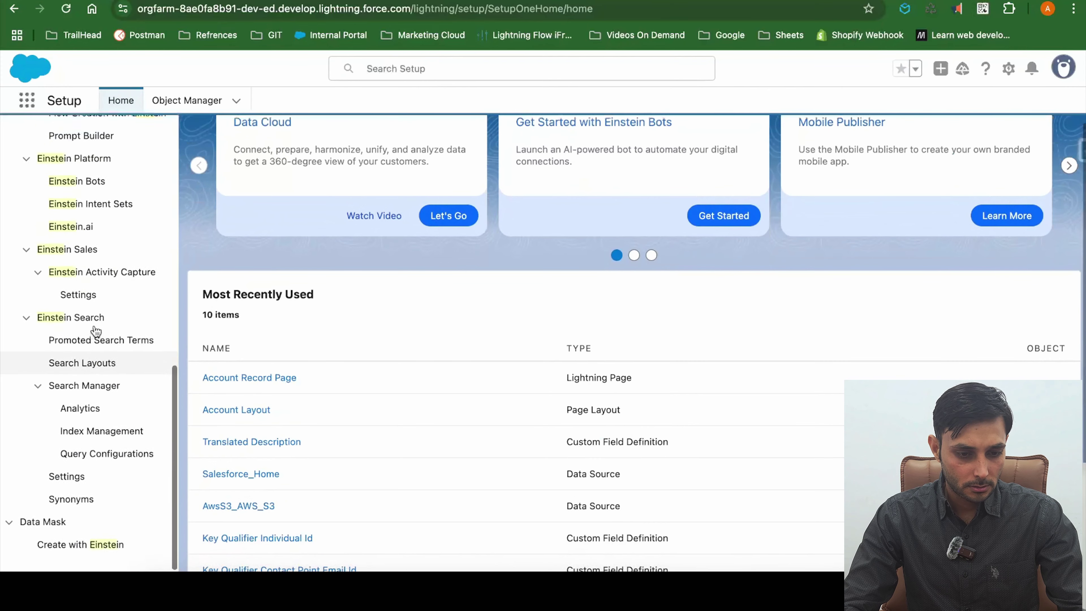
pyautogui.click(88, 412)
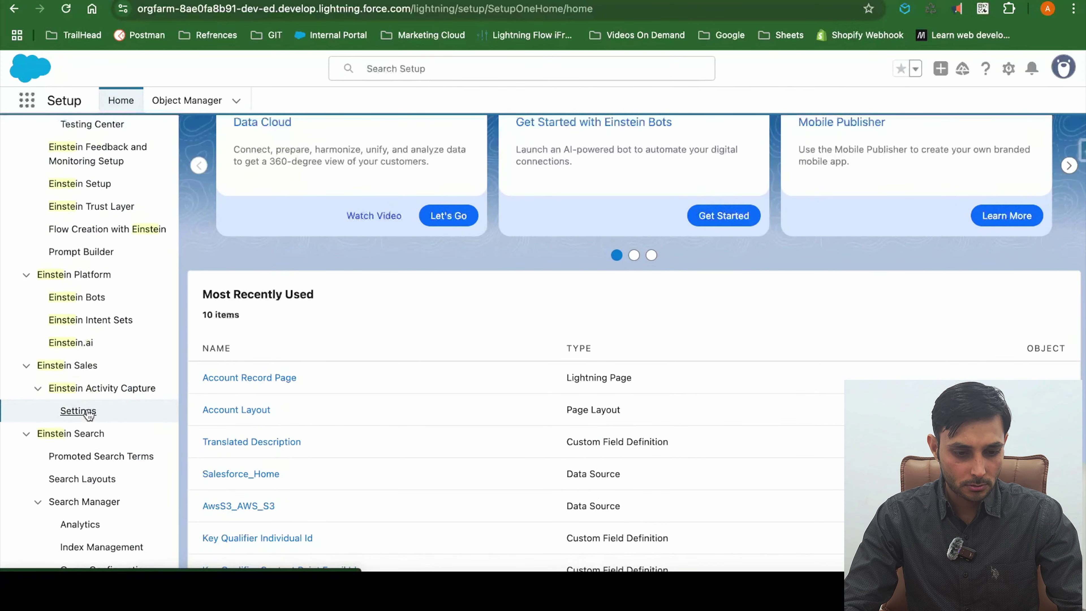
pyautogui.scroll(4, 91, 326)
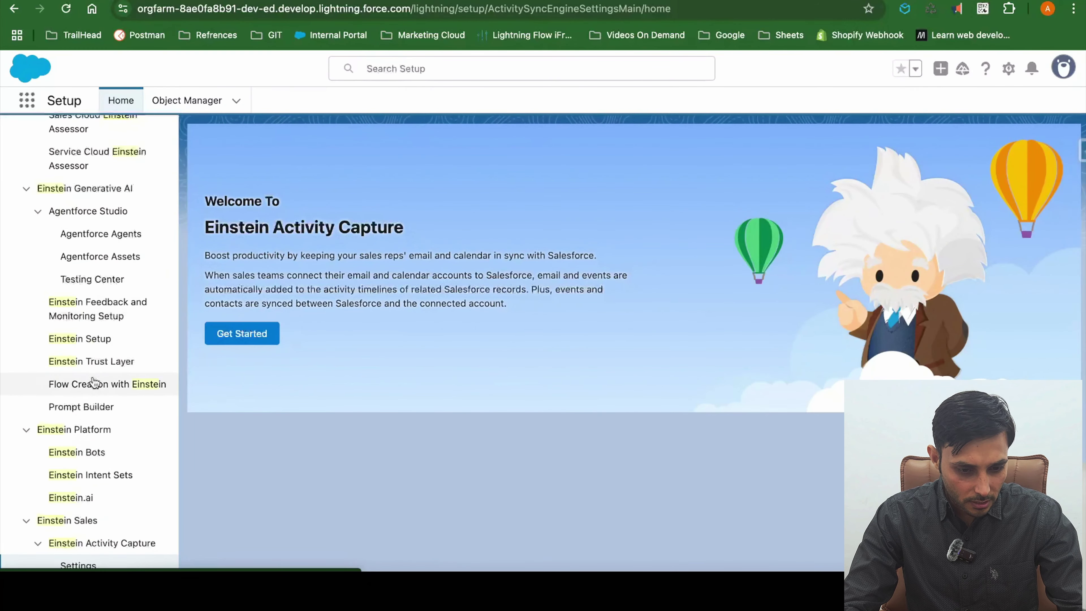
pyautogui.scroll(-2, 95, 265)
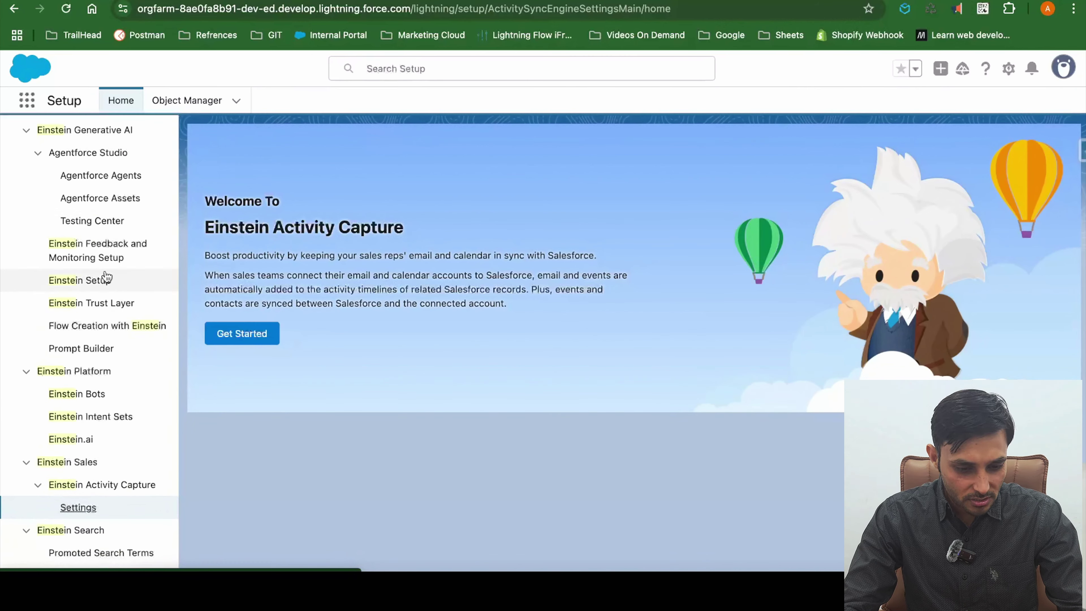
pyautogui.scroll(-5, 105, 273)
pyautogui.scroll(10, 95, 193)
# Find Prompt Builder in Setup by searching for "promp" and open it.
pyautogui.doubleClick(79, 144)
pyautogui.write('promp')
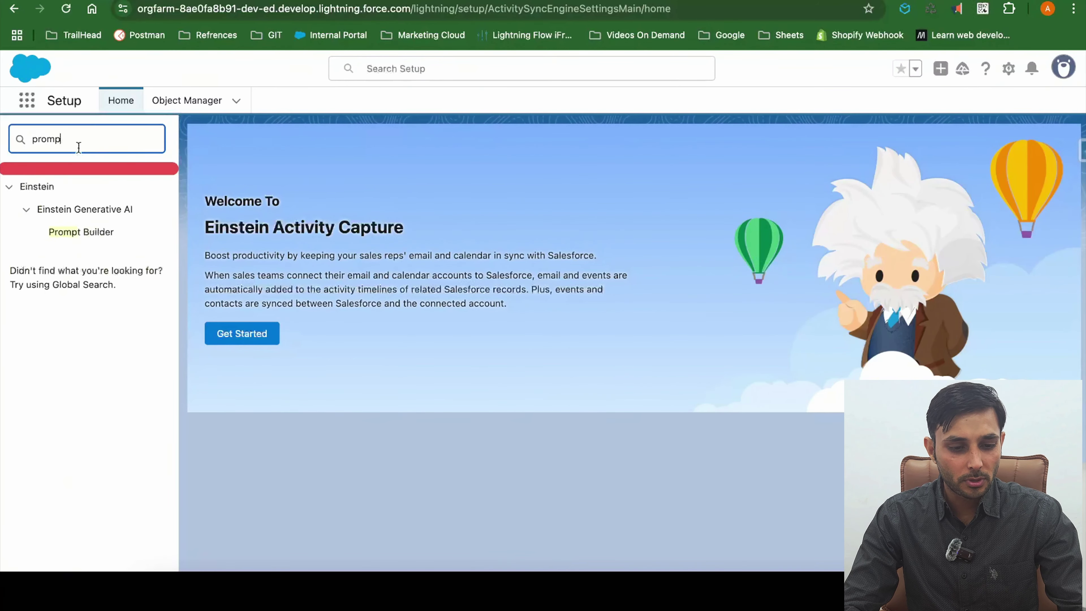
pyautogui.click(85, 234)
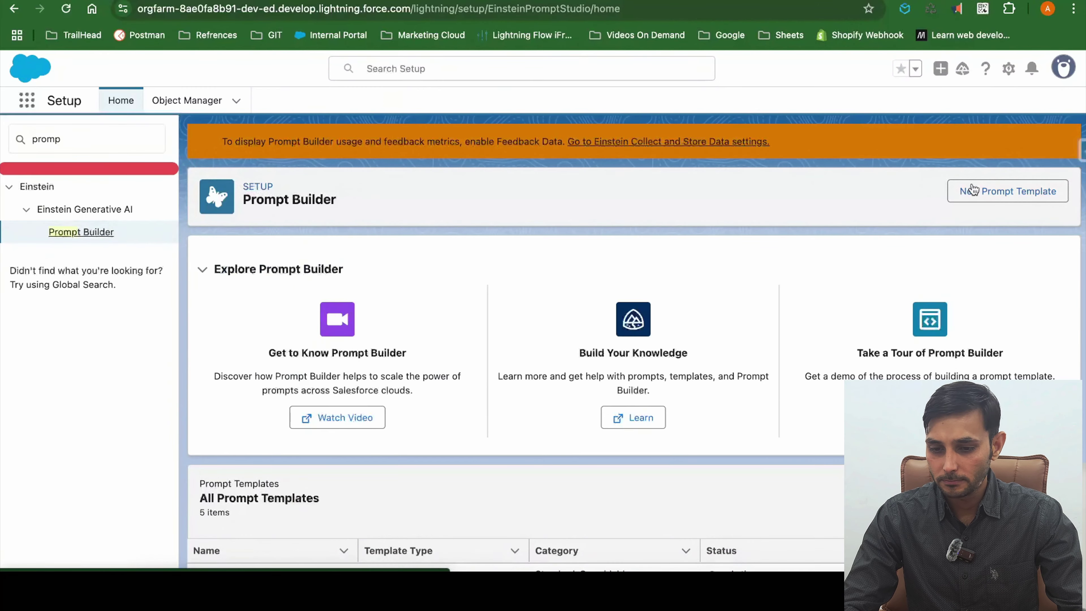
# Start a new Flex prompt template named "Translate To English" with the description "This template will translate the content of a field to English".
pyautogui.click(975, 190)
pyautogui.click(464, 277)
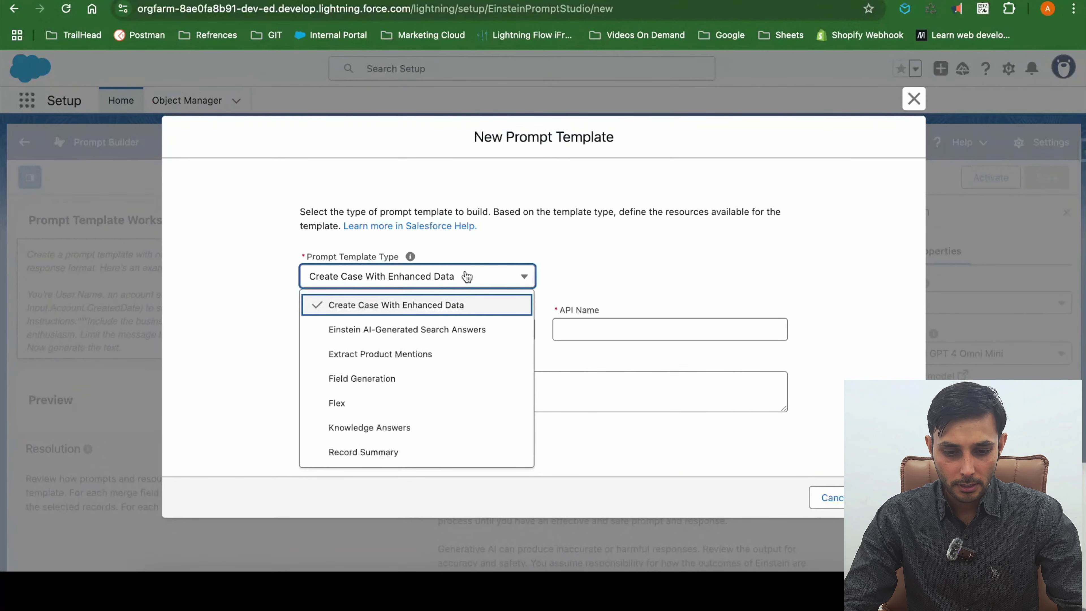
pyautogui.click(371, 405)
pyautogui.click(381, 311)
pyautogui.write('Trans')
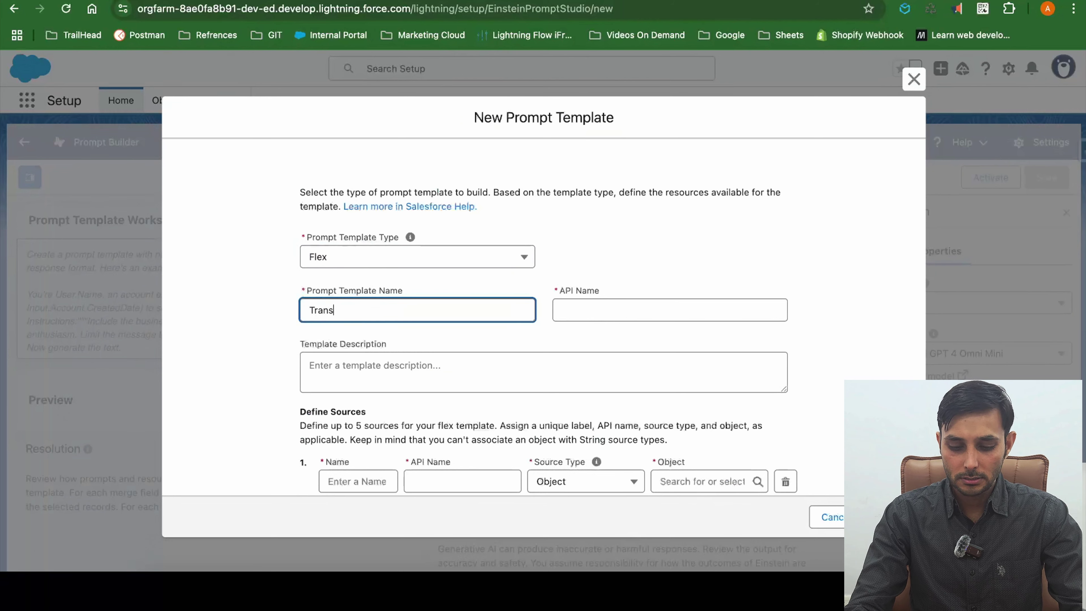
pyautogui.write('latye')
pyautogui.press('BackSpace')
pyautogui.write('e ')
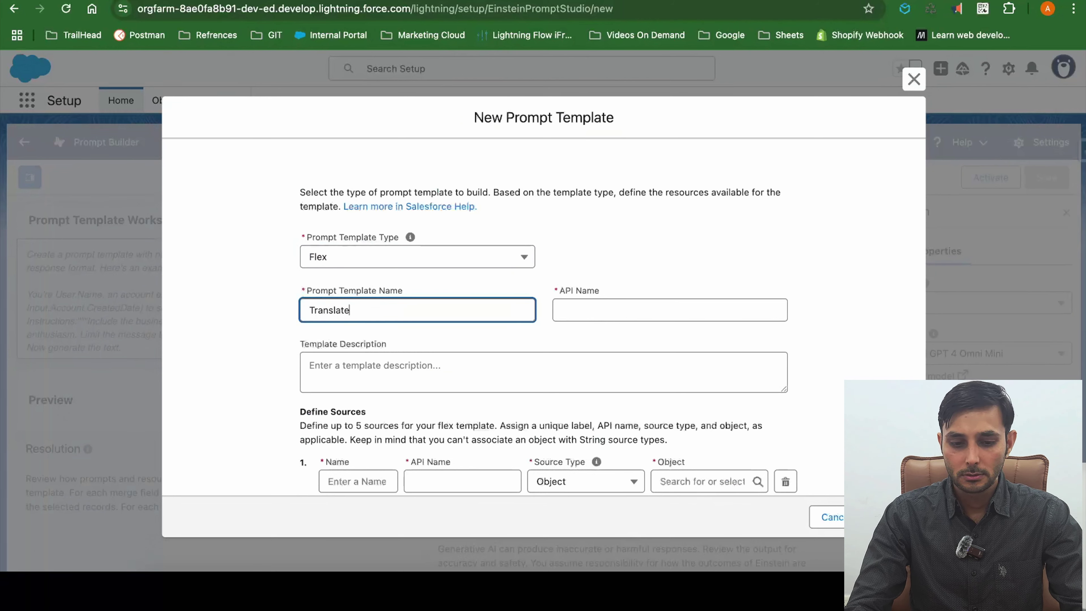
pyautogui.write('To English')
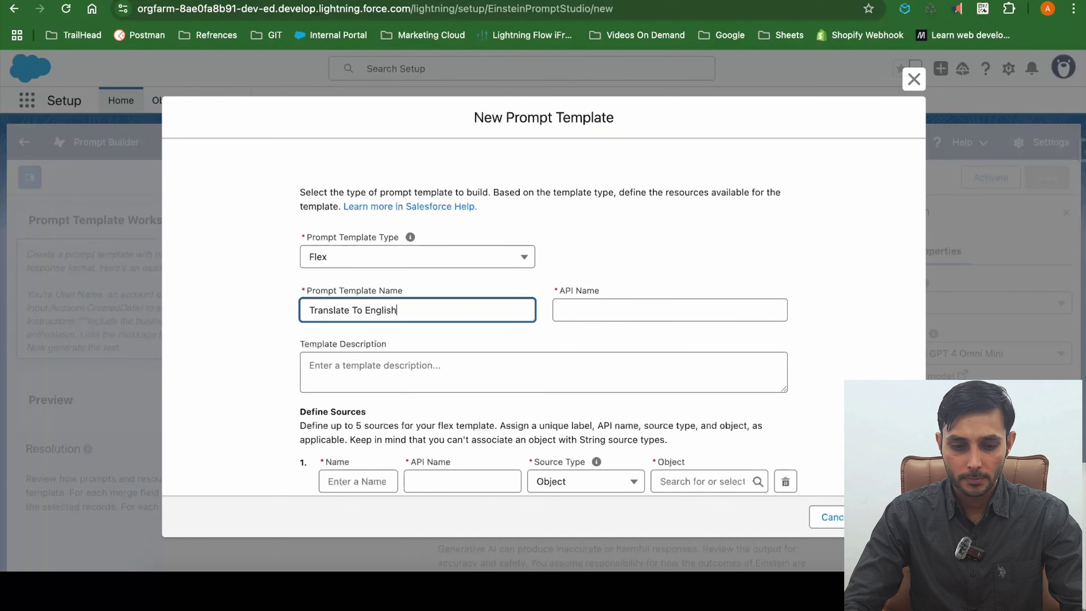
pyautogui.click(503, 371)
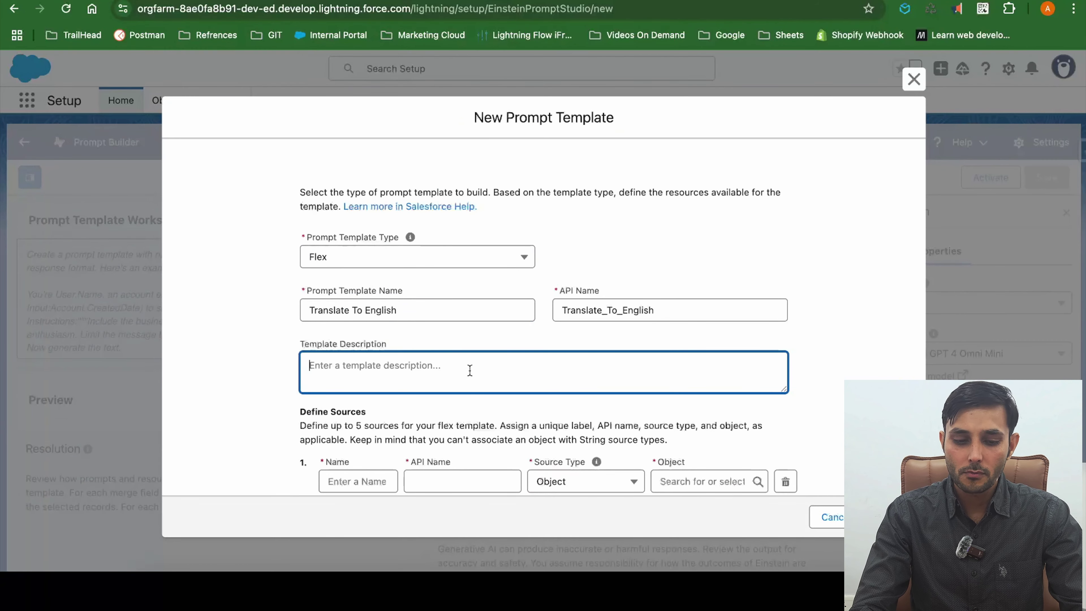
pyautogui.write('Th')
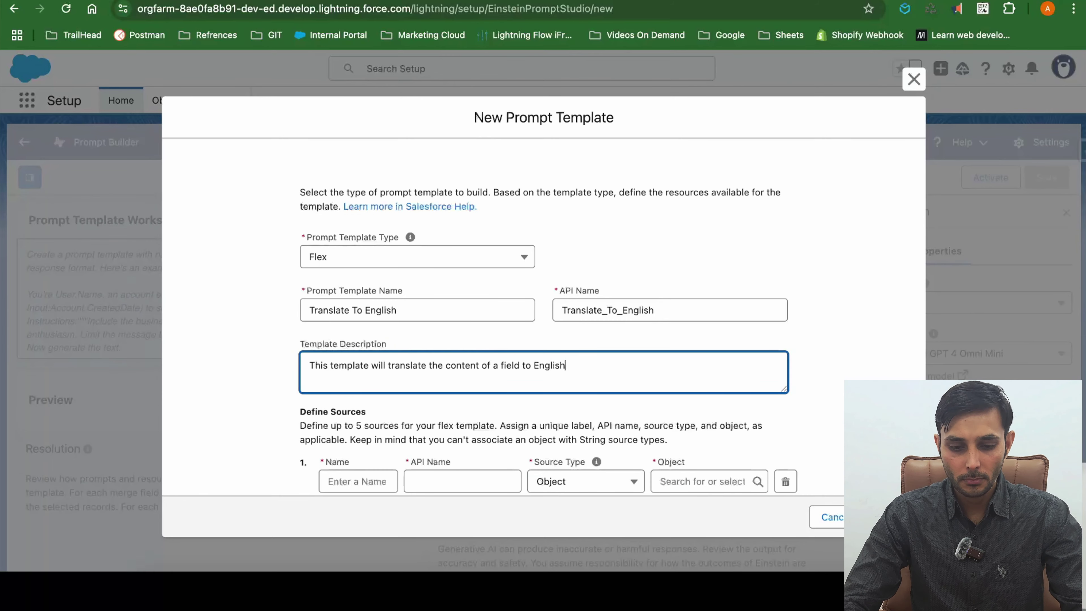
# Define a source named Account with source type Object and the Account object, and proceed to the template workspace.
pyautogui.scroll(-2, 571, 403)
pyautogui.click(354, 391)
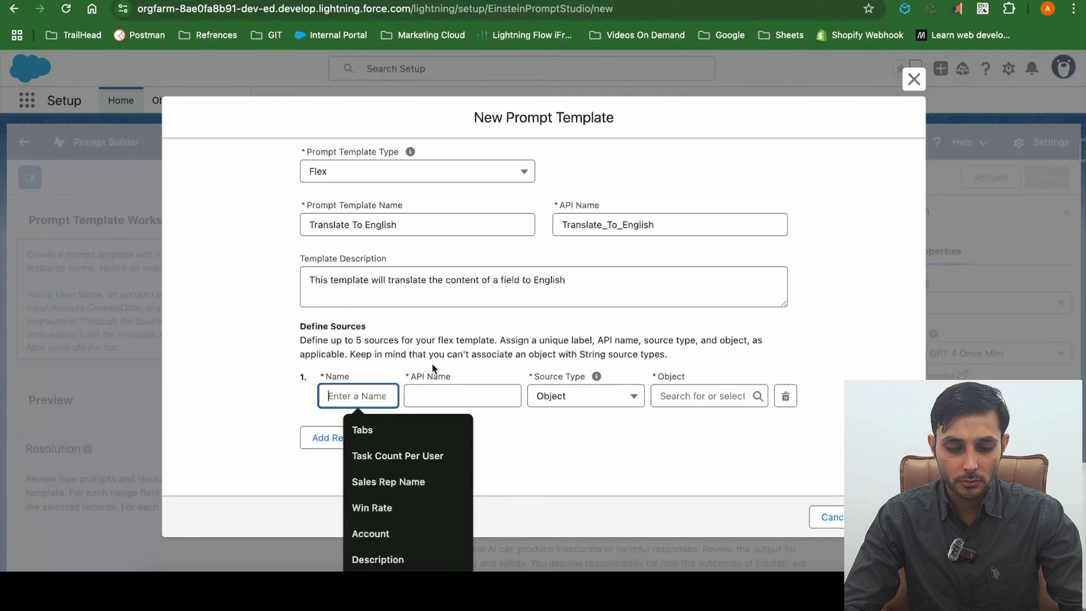
pyautogui.write('A')
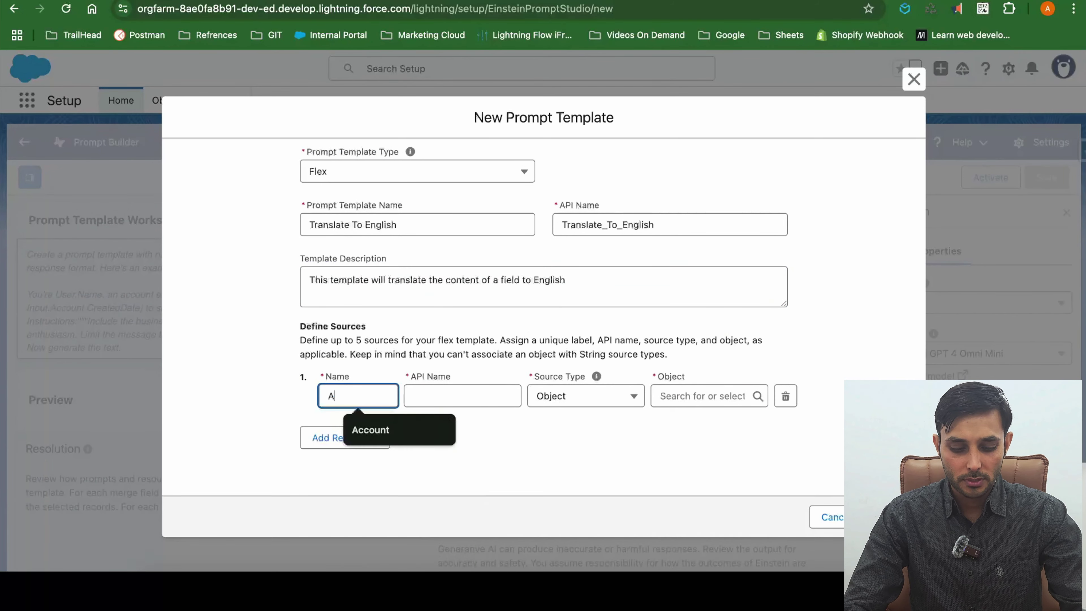
pyautogui.write('ccount')
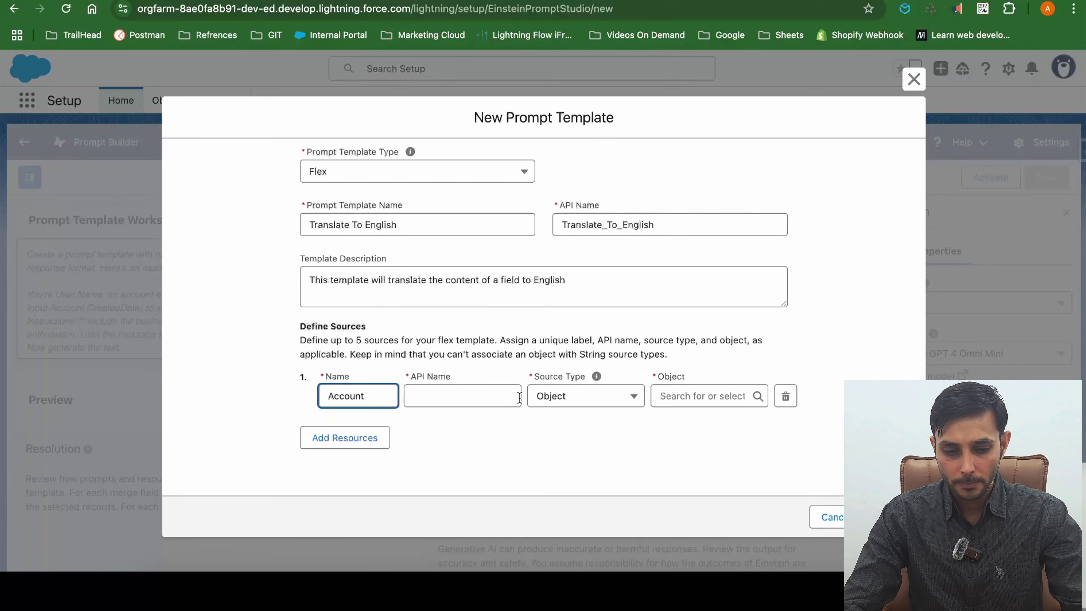
pyautogui.click(501, 392)
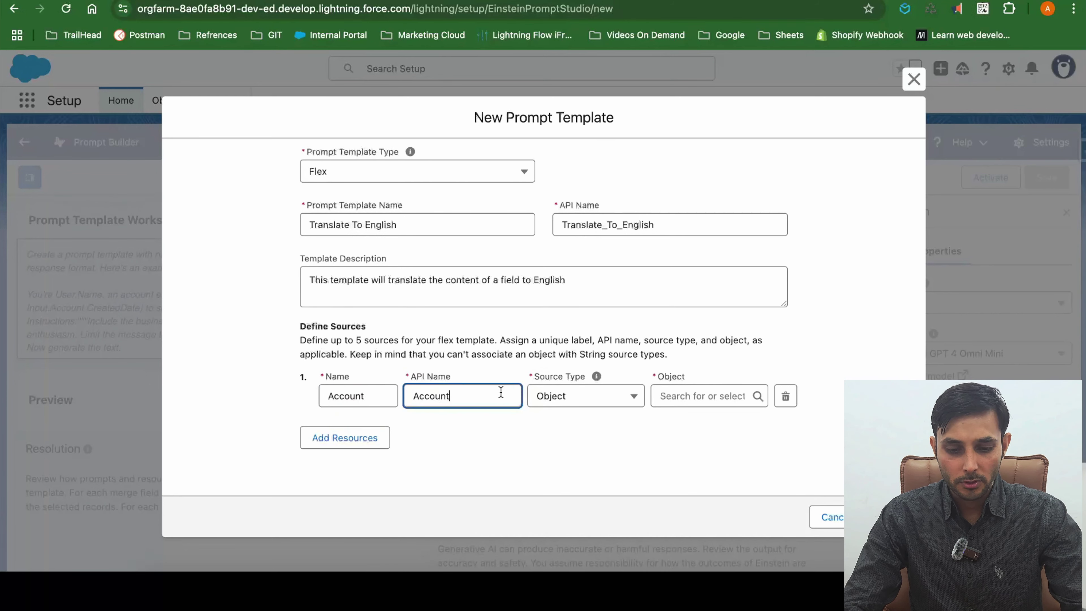
pyautogui.click(593, 403)
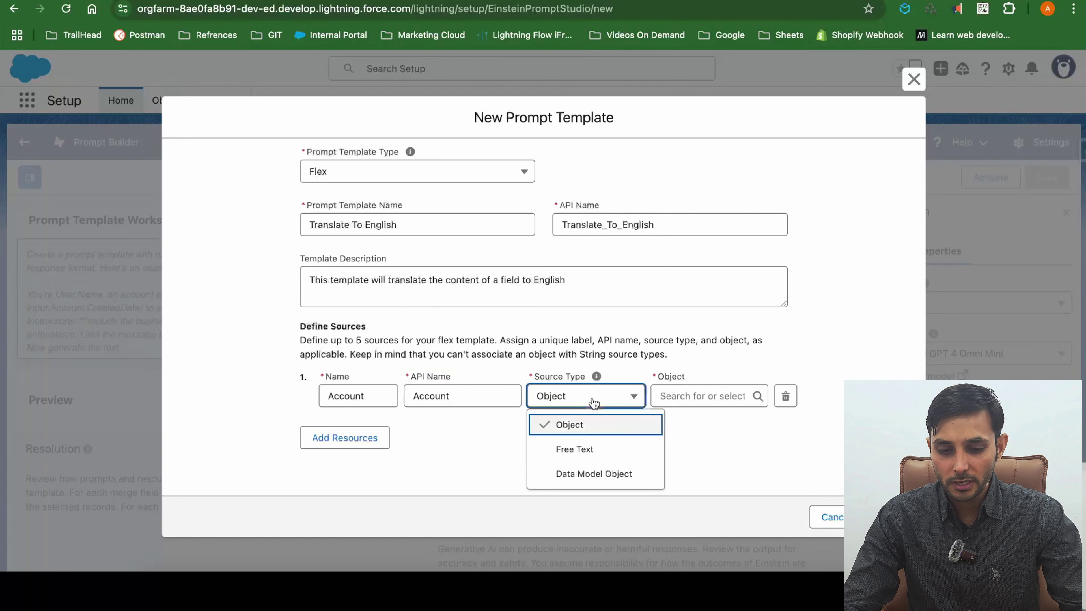
pyautogui.click(685, 392)
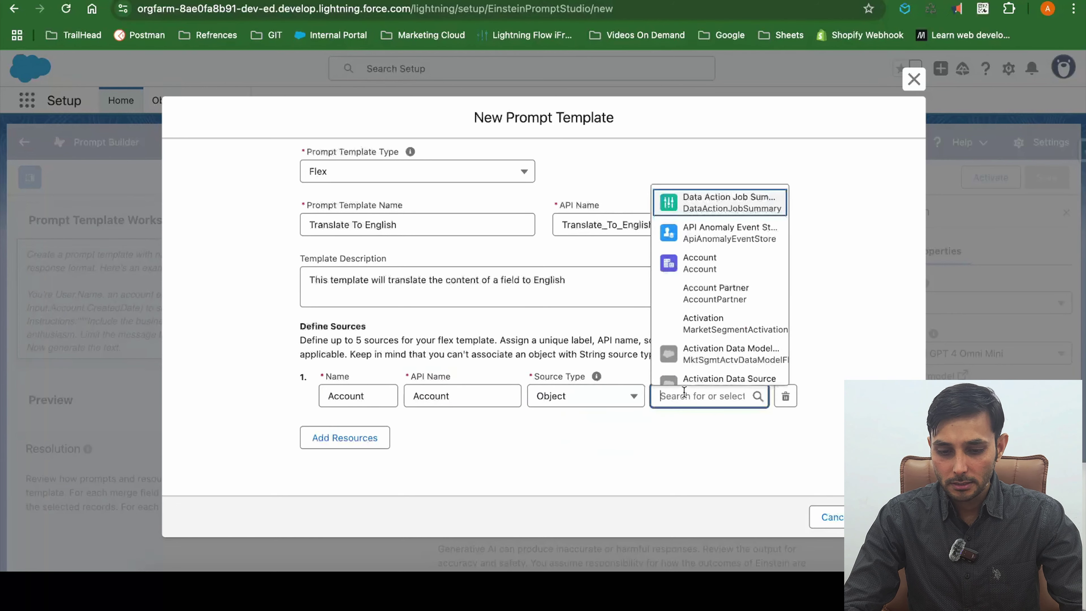
pyautogui.click(724, 266)
pyautogui.click(891, 518)
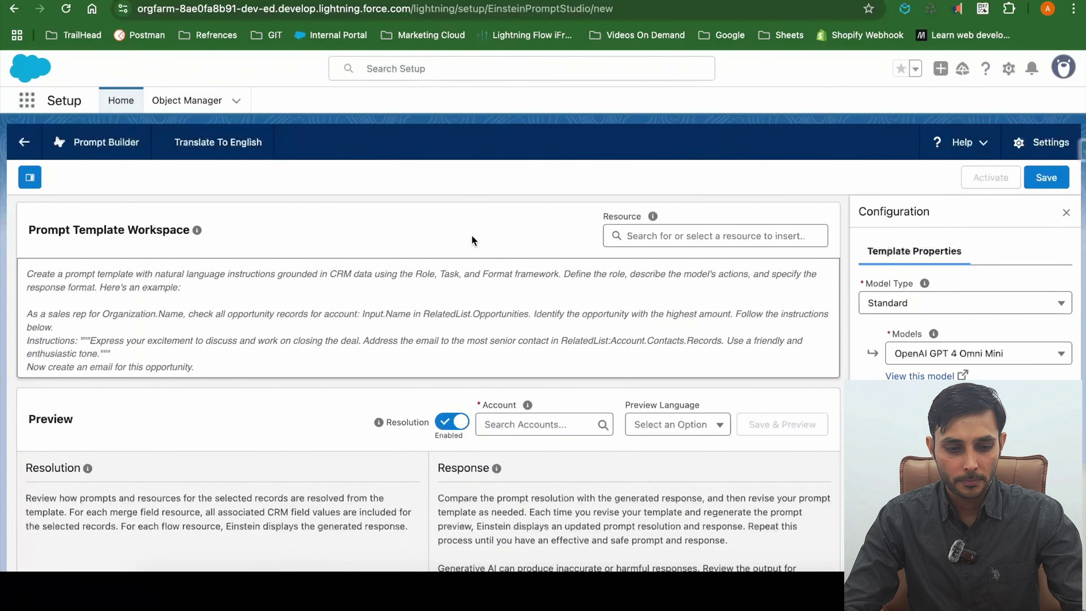
# Enter the prompt making a Cloudsheer Consulting Salesforce specialist translate non-English content into English, without explanations and in fewer than 255 characters.
pyautogui.click(154, 284)
pyautogui.write('You are a salesforce specialist from a company called Cloudsheer Consulting. Review the content [Input field] . If the content is in a language other than English, translate the text into English, following the instructions below. Instructions: """ Follow these instructions precisely. Don\'t add any information not provided. - If the content [Survey Input field] is not in English, translate it into English without copying the text in the original language. - Do not explain what you are doing in this situation—simply translate the text. - Strictly limit the characters returned to fewer than 255. Now, evaluate the content. """')
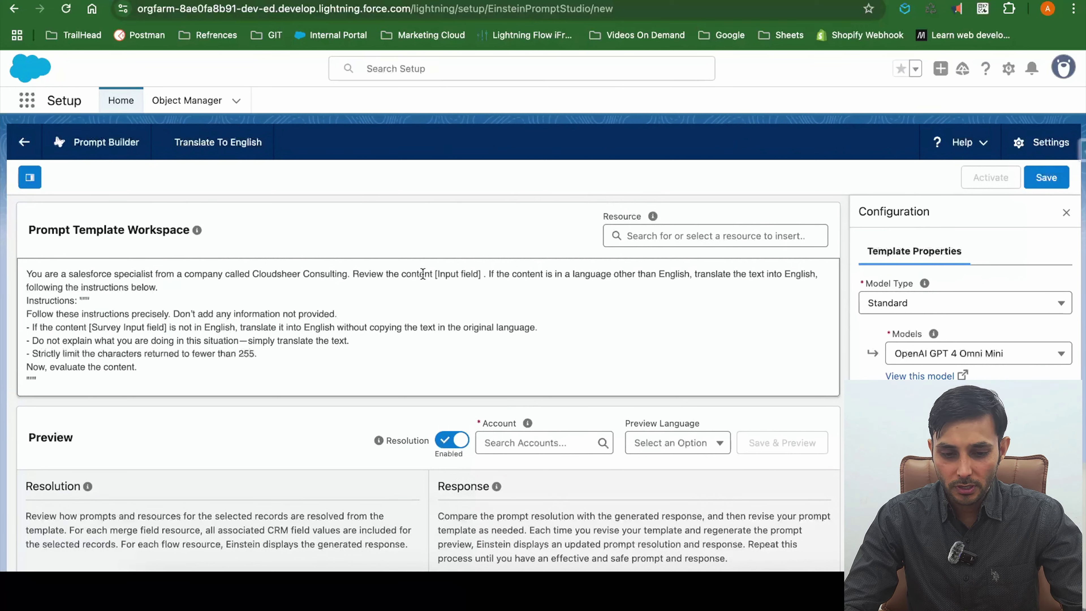
# Replace the "[Input field]" placeholder in the prompt's opening lines with the Account Description resource.
pyautogui.click(435, 274)
pyautogui.moveTo(435, 274); pyautogui.dragTo(480, 274)
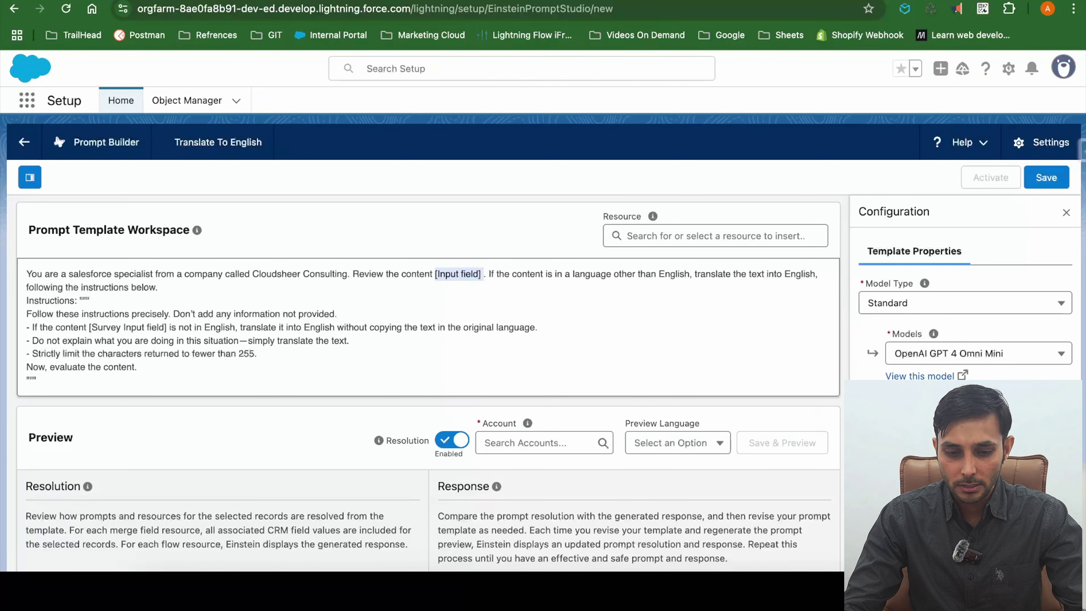
pyautogui.press('BackSpace')
pyautogui.click(679, 232)
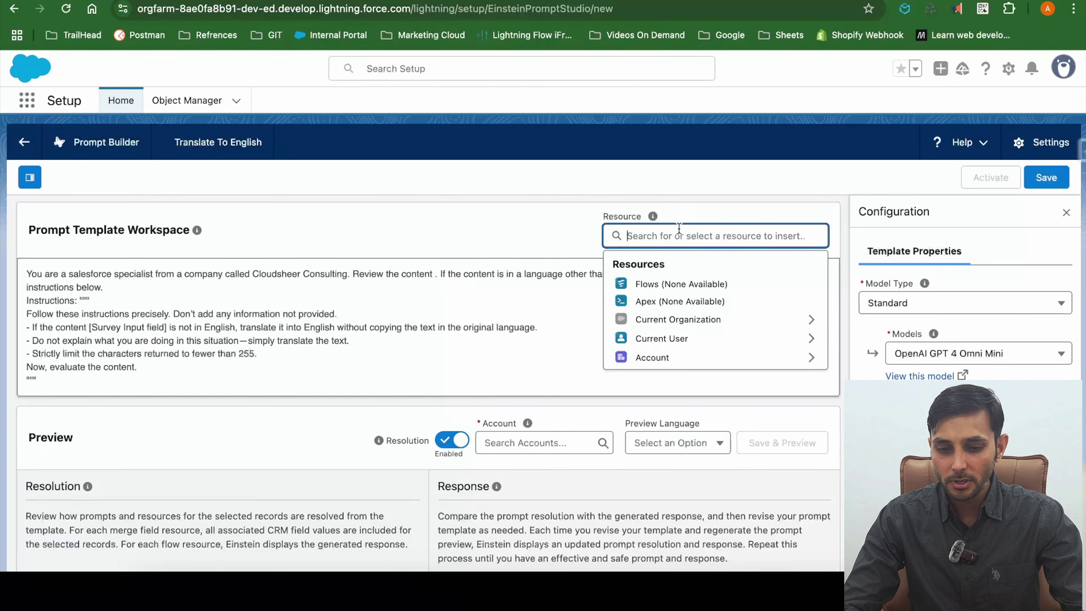
pyautogui.click(683, 359)
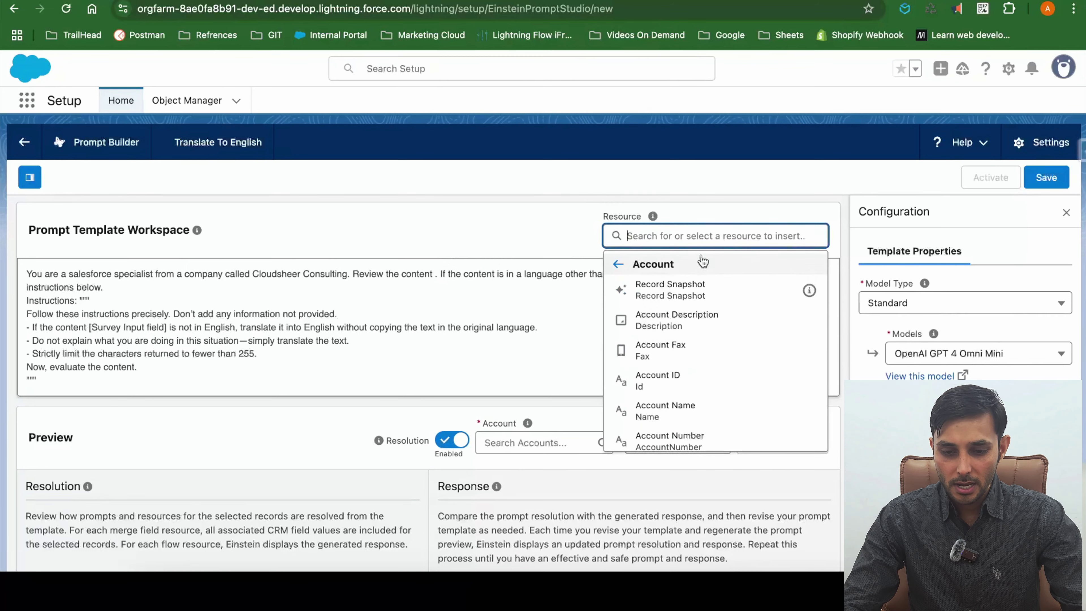
pyautogui.write('desc')
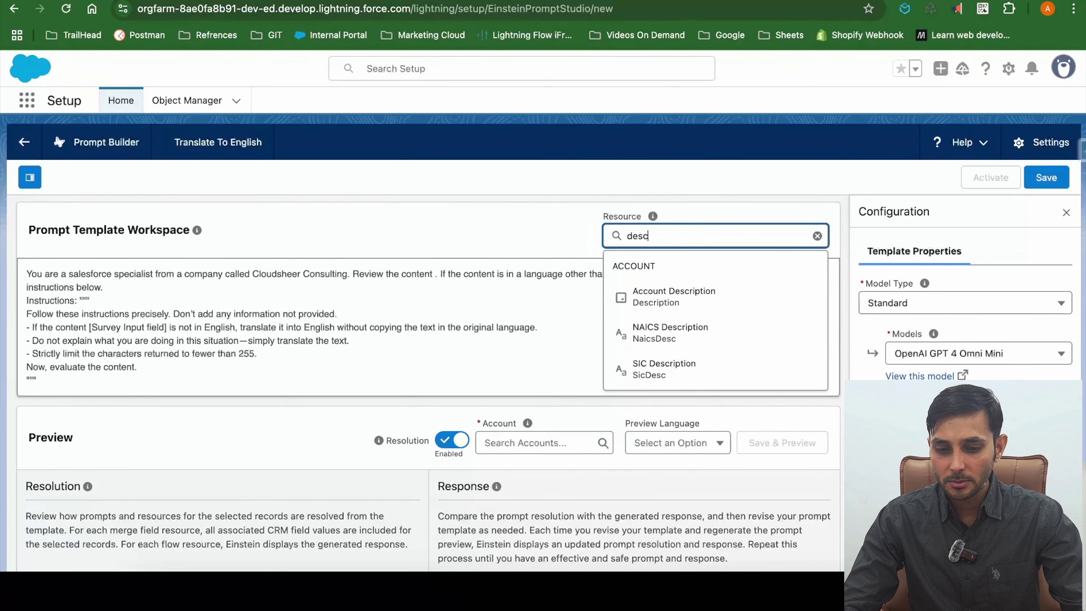
pyautogui.click(673, 298)
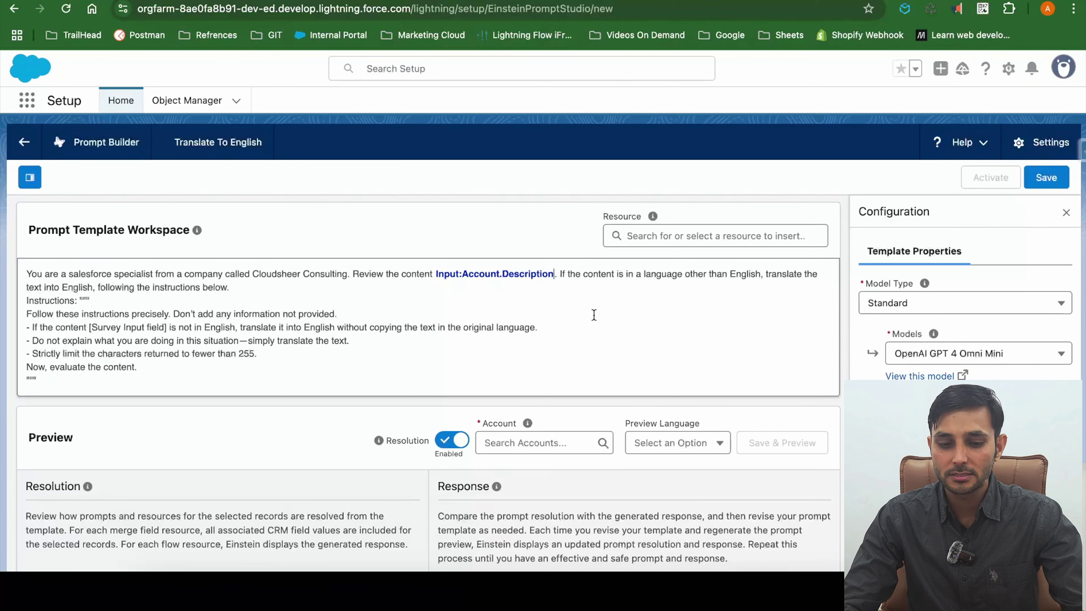
# Save and preview the template with the Burlington Textiles Corp account and English as preview language, and review the translated response.
pyautogui.click(526, 449)
pyautogui.write('bur')
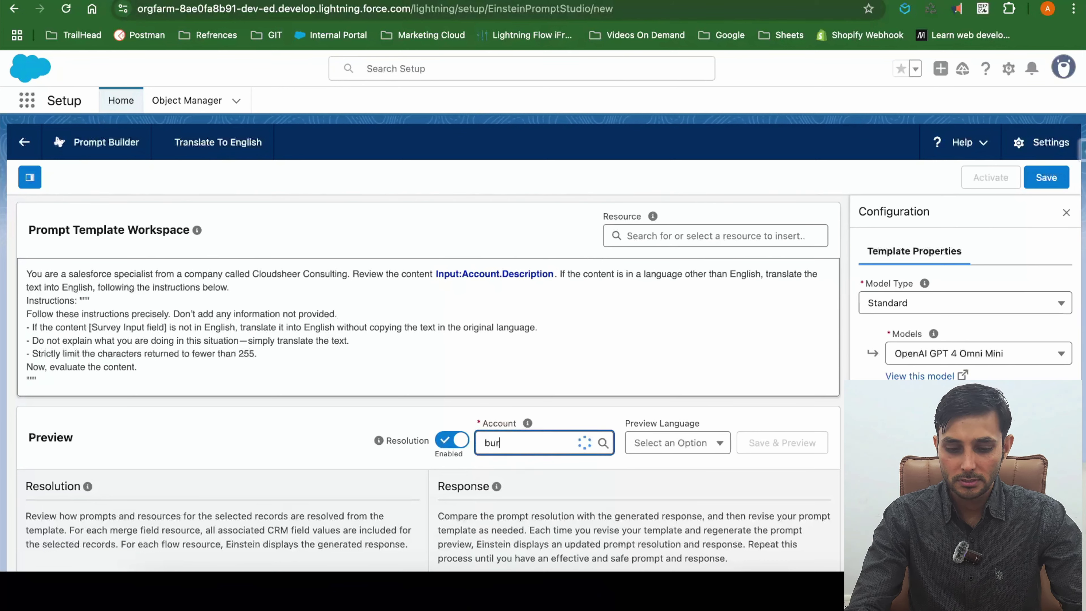
pyautogui.click(533, 473)
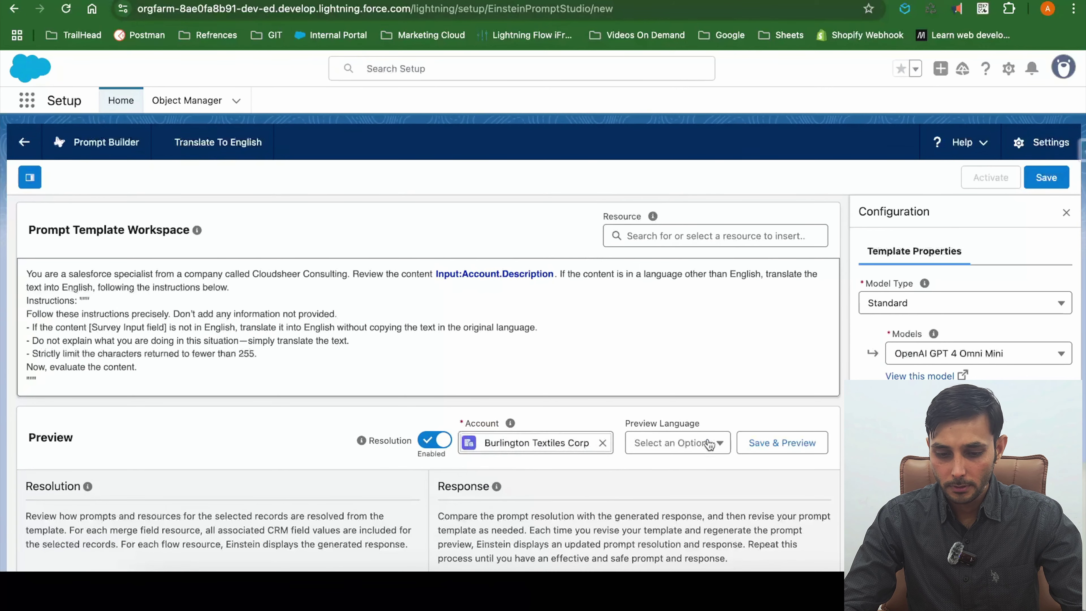
pyautogui.click(703, 444)
pyautogui.click(686, 495)
pyautogui.click(790, 447)
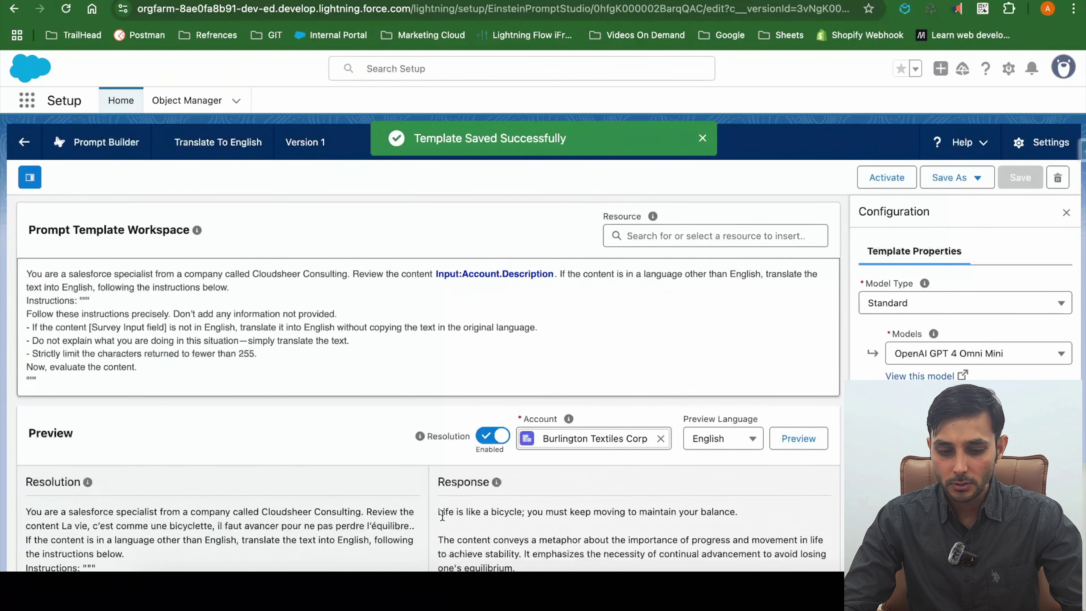
pyautogui.moveTo(443, 516); pyautogui.dragTo(639, 515)
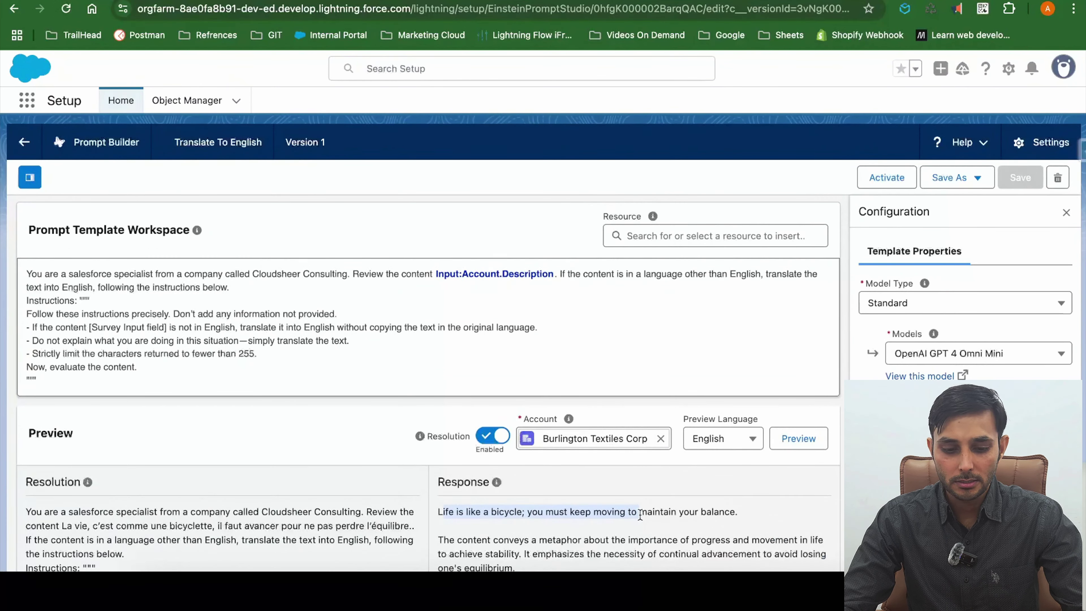
# Compare the French description in the resolved prompt with the translated response, and activate Version 1 of the Translate To English template.
pyautogui.scroll(-2, 244, 541)
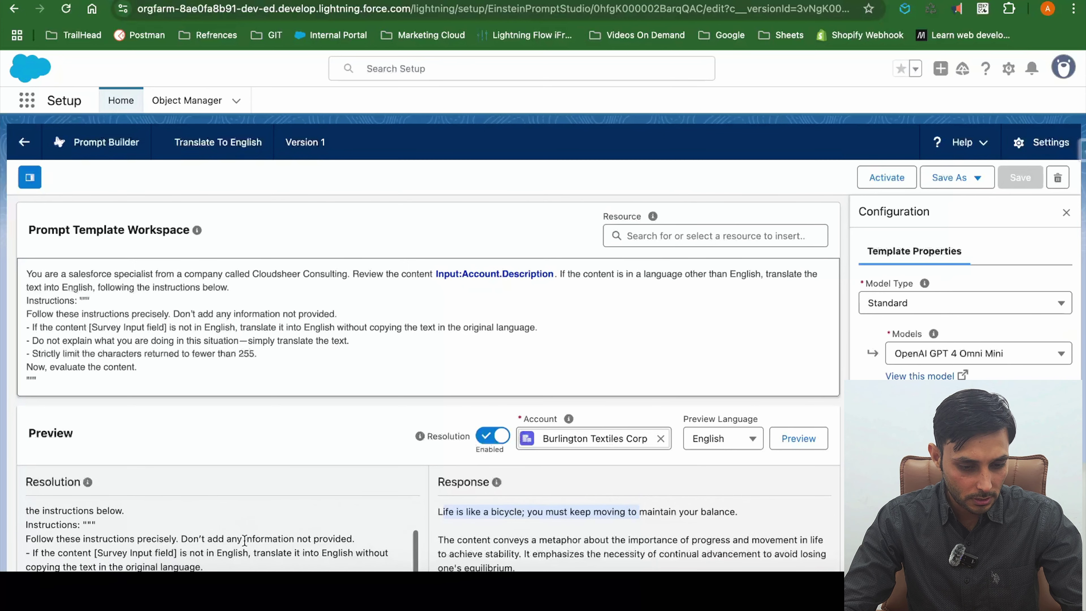
pyautogui.scroll(3, 244, 541)
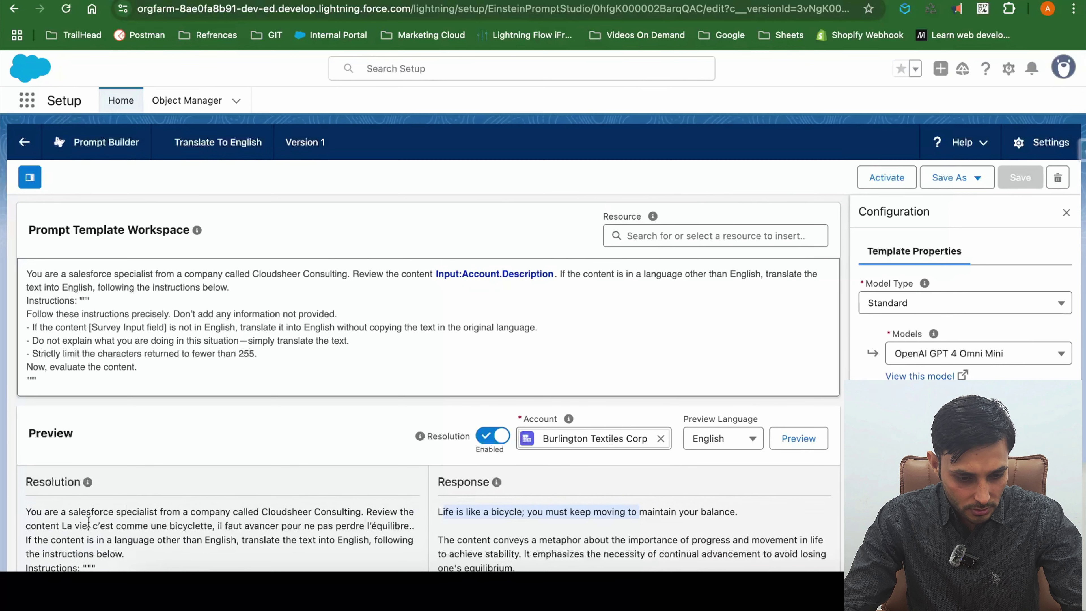
pyautogui.moveTo(62, 529); pyautogui.dragTo(253, 536)
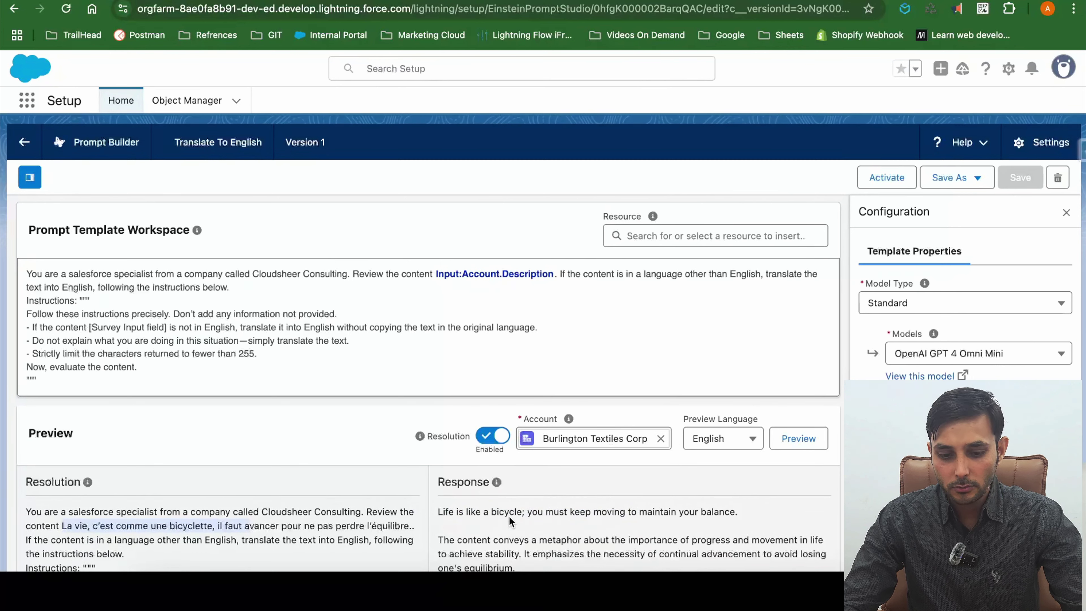
pyautogui.click(892, 177)
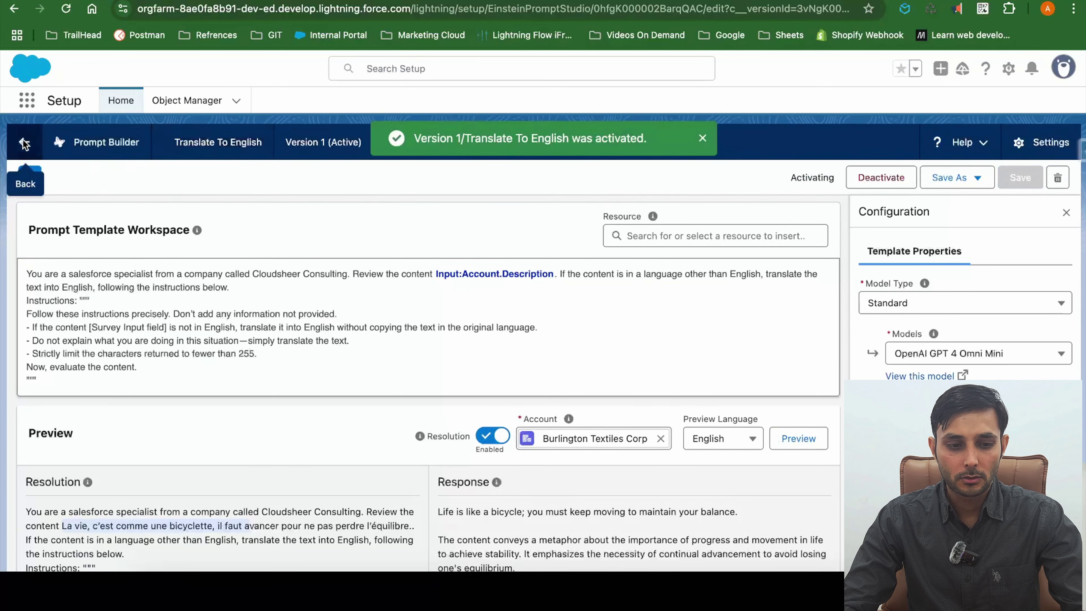
# Leave the template and find the Flows page in Setup by searching for "flow".
pyautogui.click(23, 142)
pyautogui.click(69, 140)
pyautogui.write('flow')
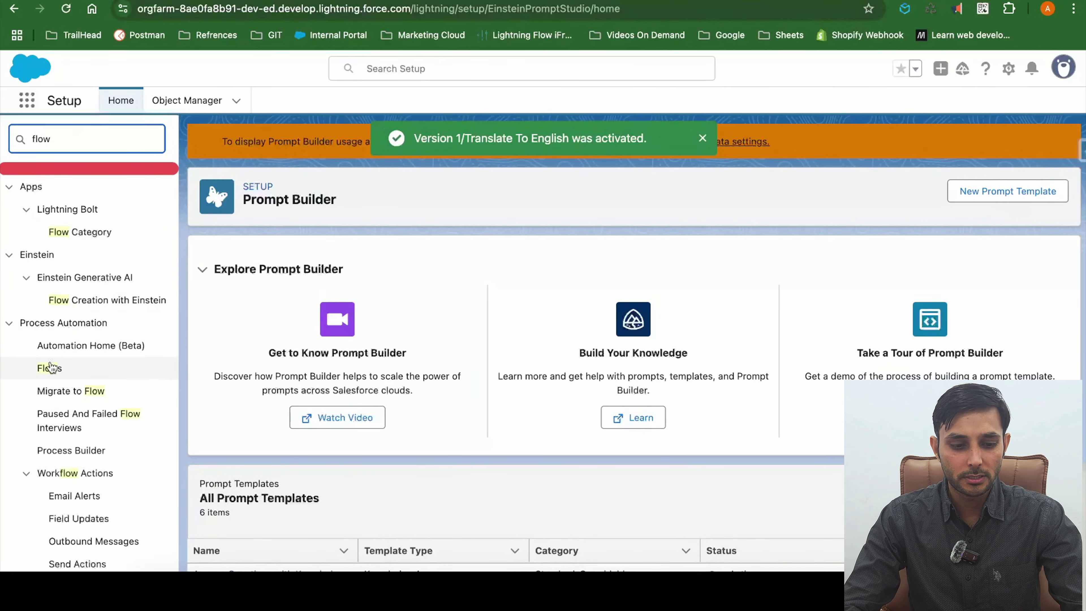
pyautogui.click(50, 370)
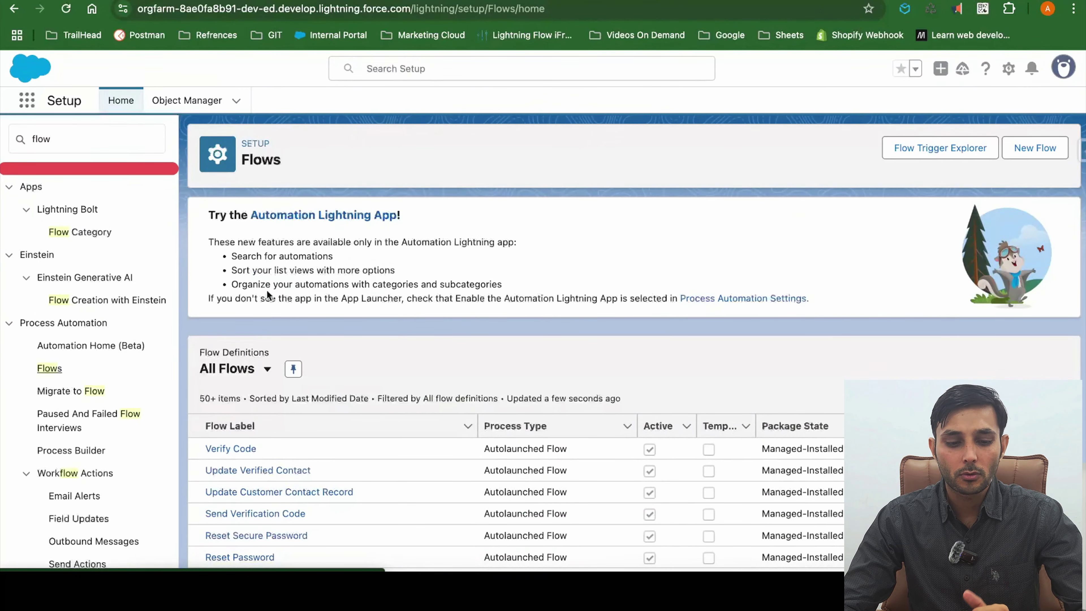
# Create a new flow from scratch with the type Record-Triggered Flow.
pyautogui.click(1043, 148)
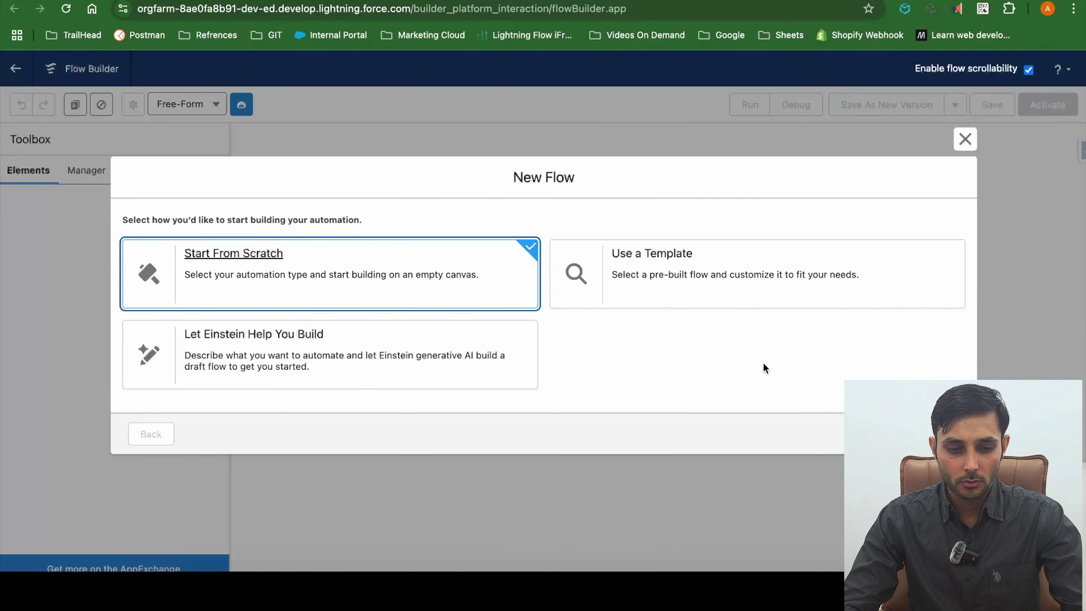
pyautogui.click(947, 434)
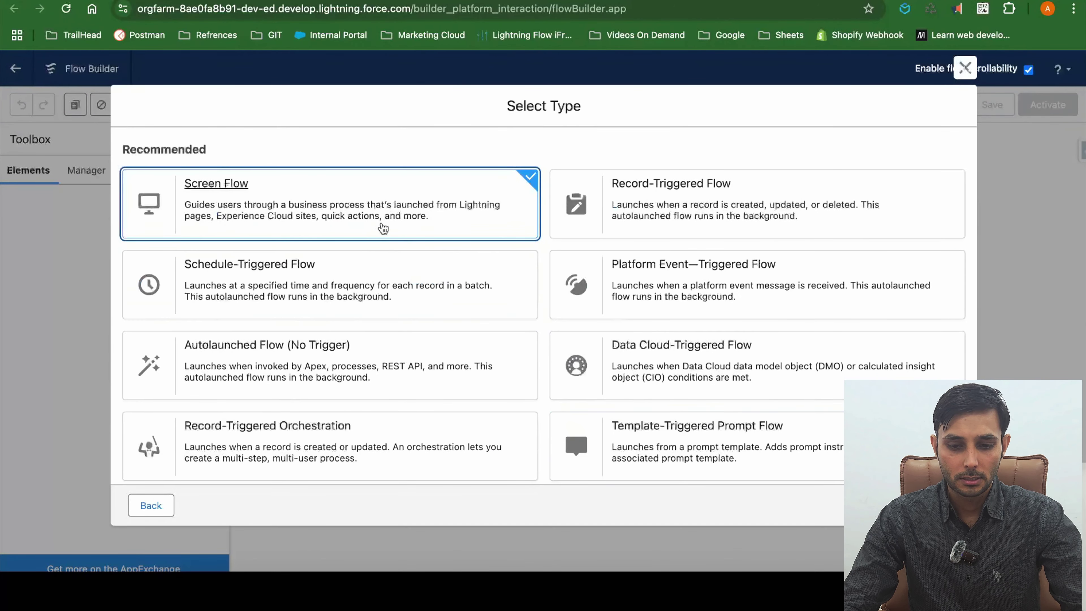
pyautogui.click(720, 203)
pyautogui.click(945, 505)
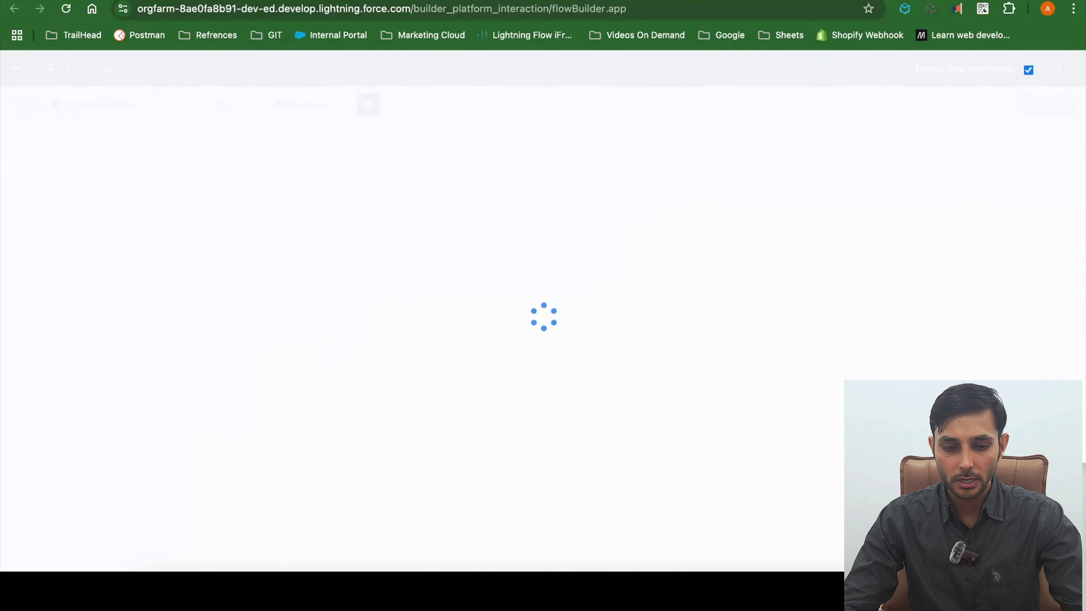
# Set the flow's start to the Account object, triggering when a record is updated.
pyautogui.click(506, 265)
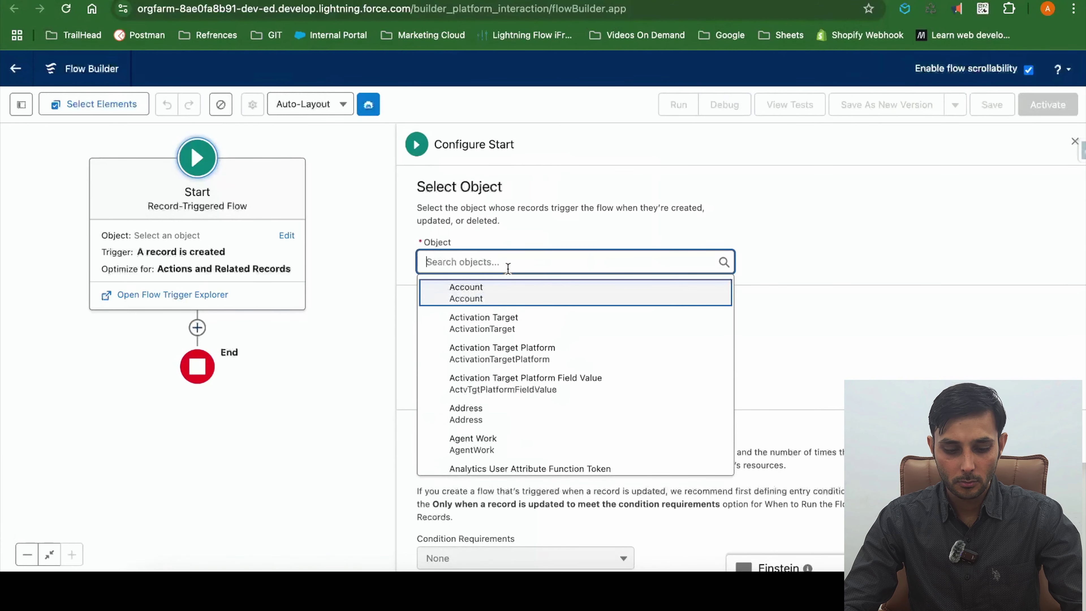
pyautogui.click(507, 290)
pyautogui.scroll(-3, 550, 383)
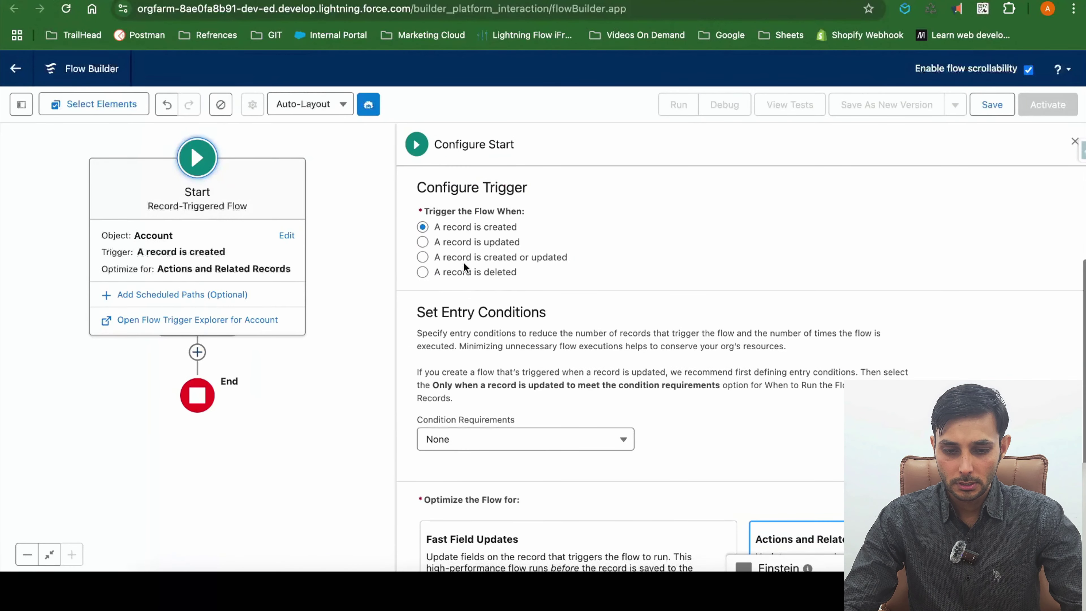
pyautogui.click(464, 243)
# Require all entry conditions to be met and add the condition Account Description Is Changed True.
pyautogui.scroll(-2, 464, 244)
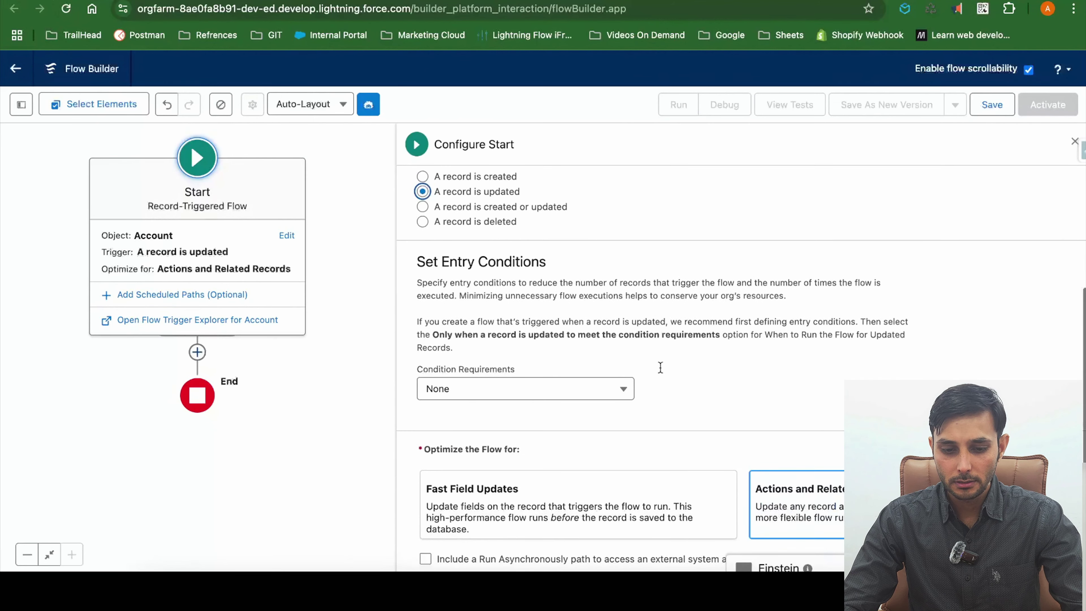
pyautogui.click(539, 393)
pyautogui.click(478, 292)
pyautogui.click(576, 449)
pyautogui.write('desc')
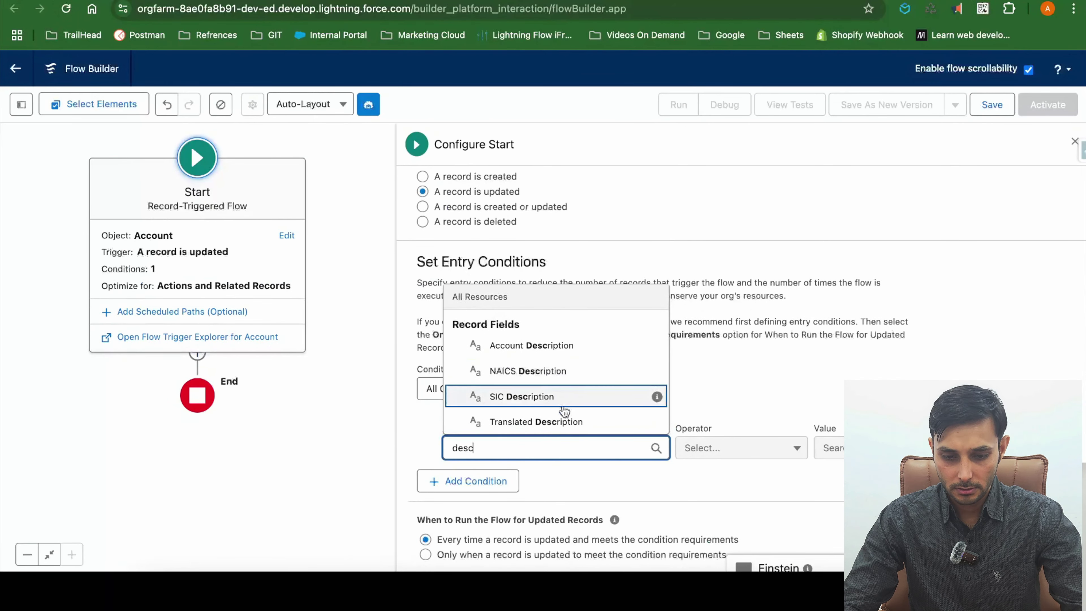
pyautogui.click(550, 346)
pyautogui.click(781, 447)
pyautogui.click(744, 418)
pyautogui.click(832, 447)
pyautogui.write('true')
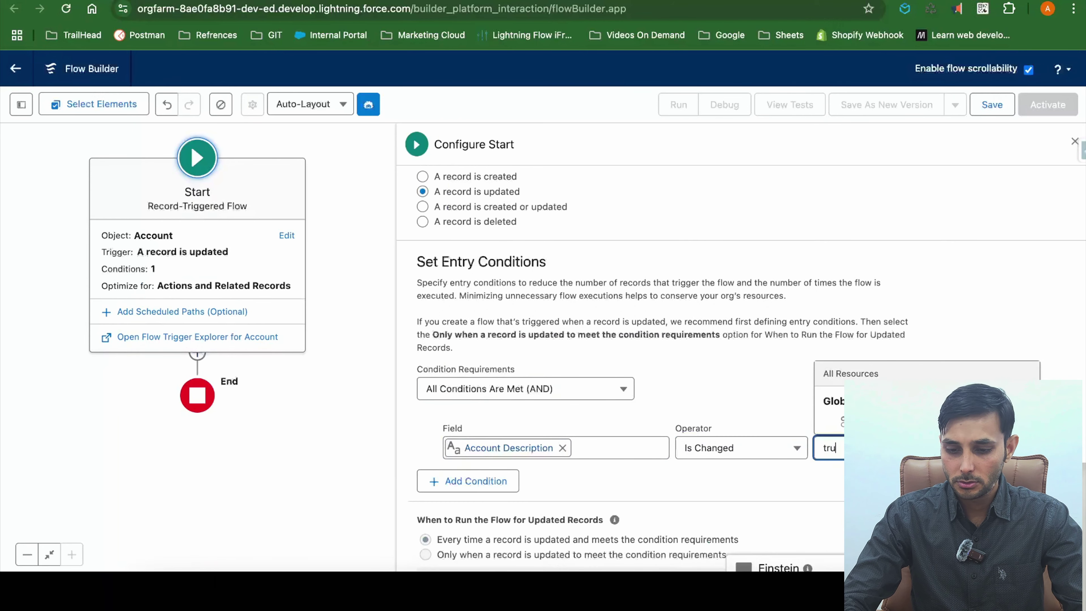
pyautogui.click(876, 417)
pyautogui.click(1075, 142)
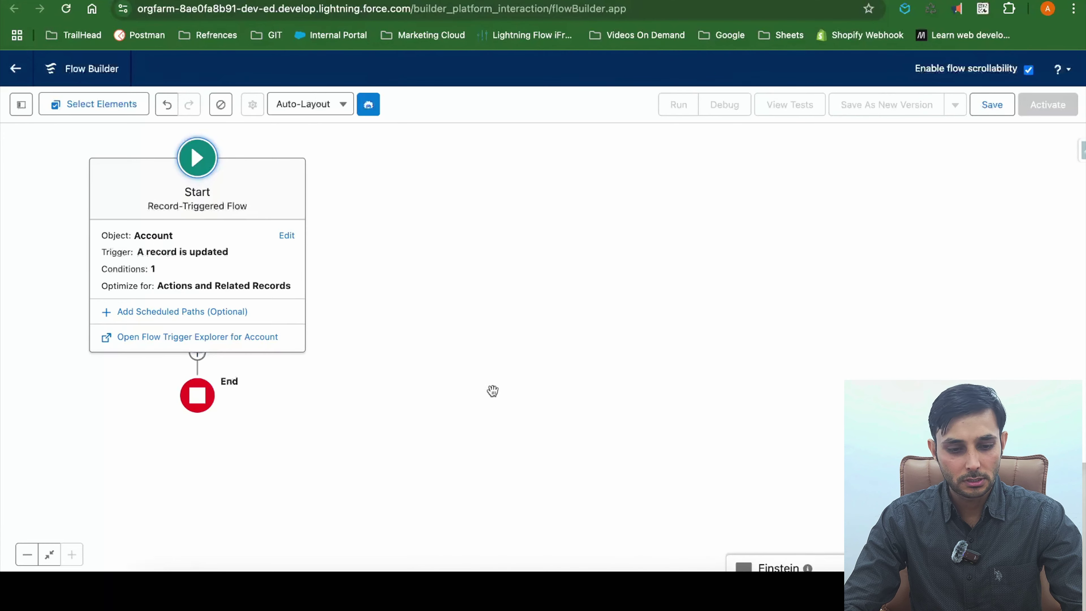
# Add the Translate To English action after the start and label it "Translate The Content".
pyautogui.moveTo(492, 388); pyautogui.dragTo(723, 363)
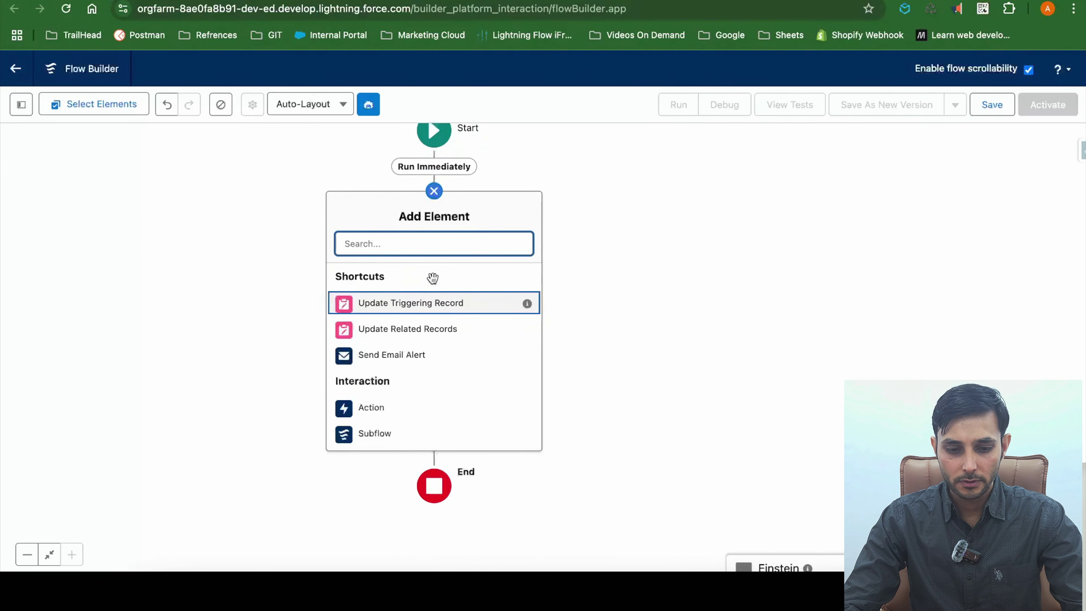
pyautogui.write('trans')
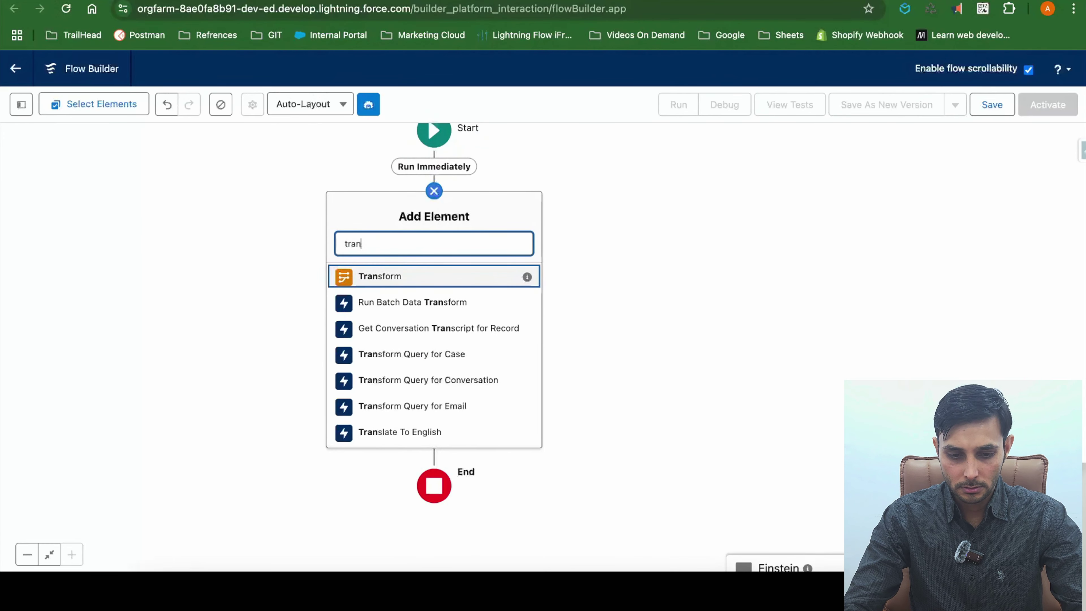
pyautogui.click(412, 430)
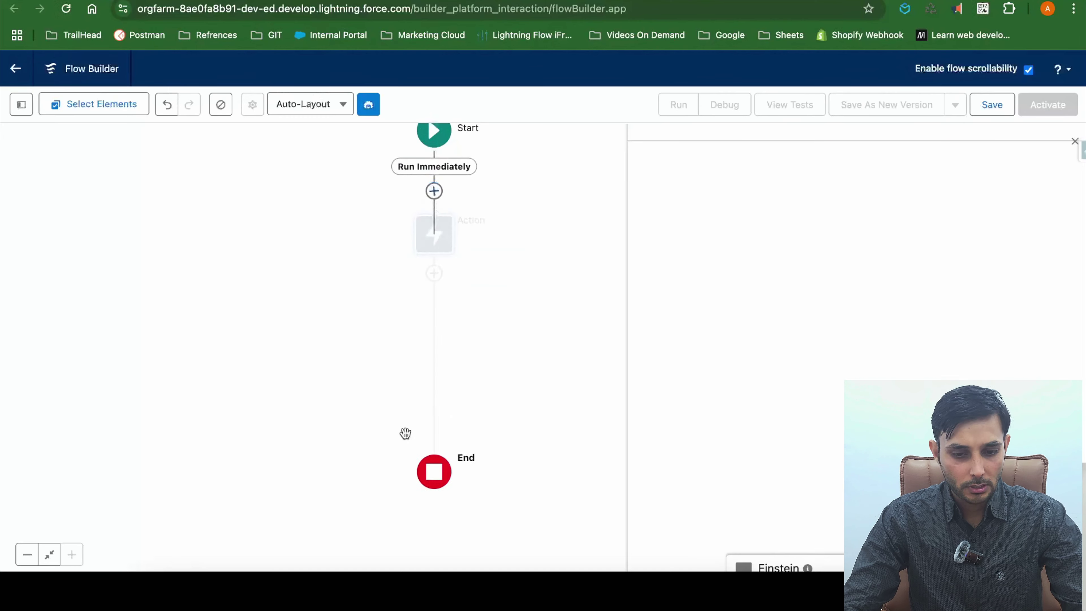
pyautogui.write('Trans')
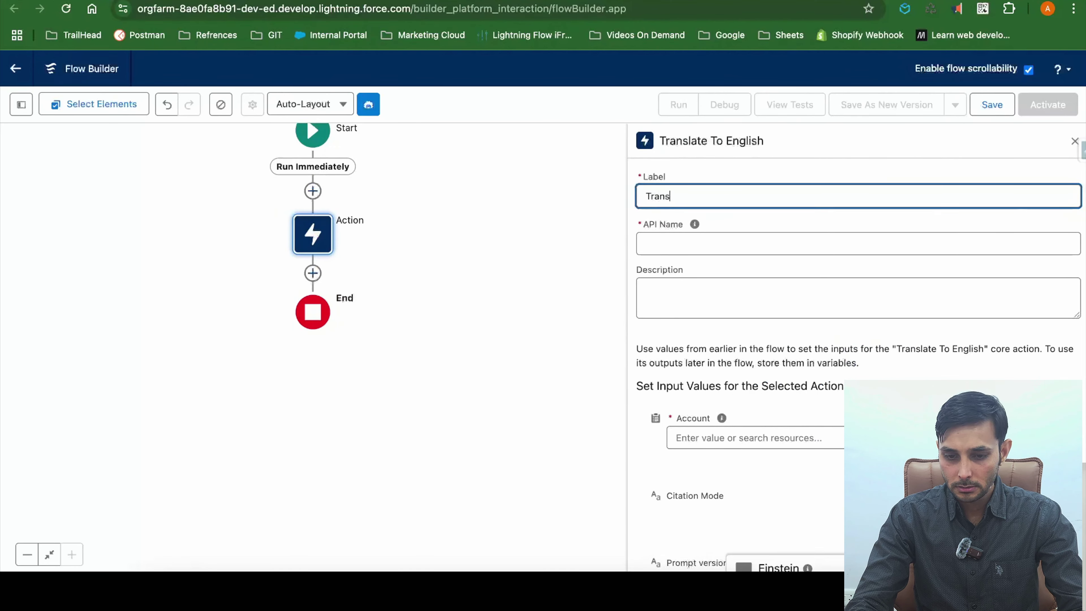
pyautogui.write('late The Conte')
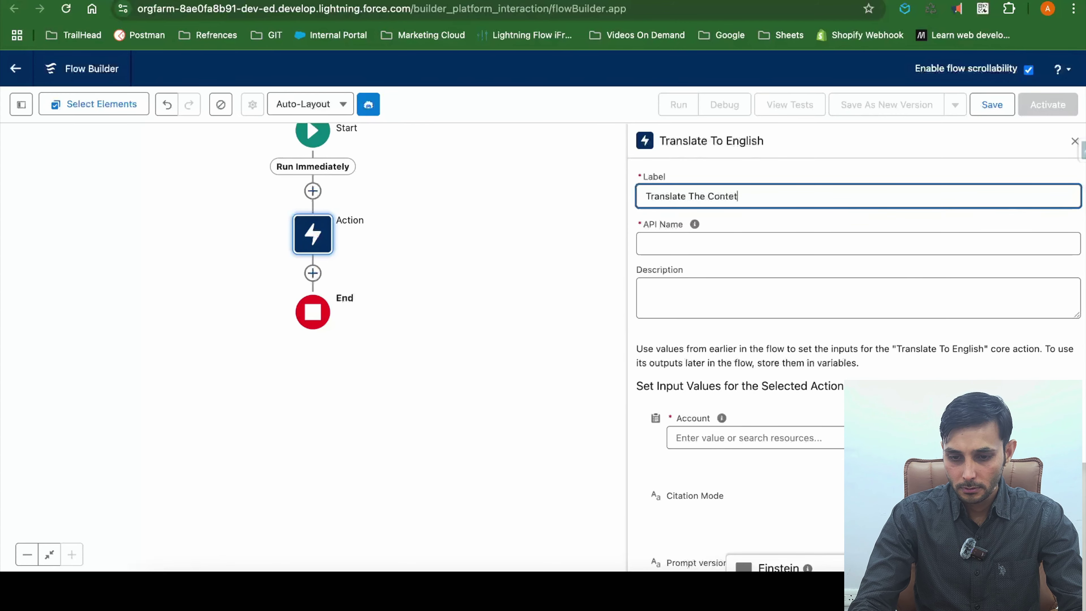
pyautogui.write('nt')
pyautogui.press('Tab')
pyautogui.scroll(-3, 739, 315)
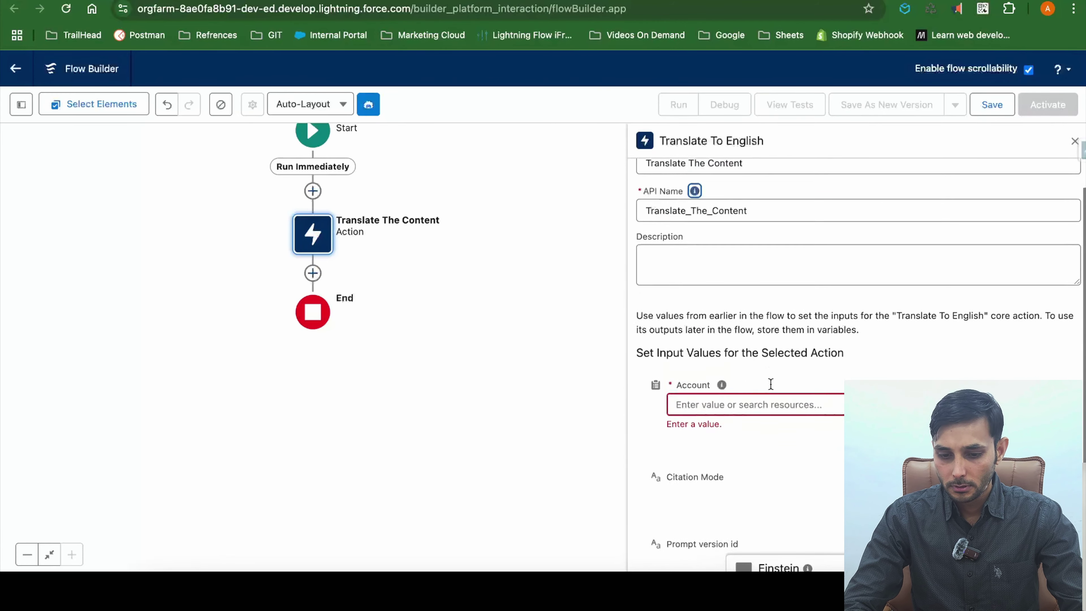
# Set the action's Account input to the Triggering Account.
pyautogui.click(772, 351)
pyautogui.write('rec')
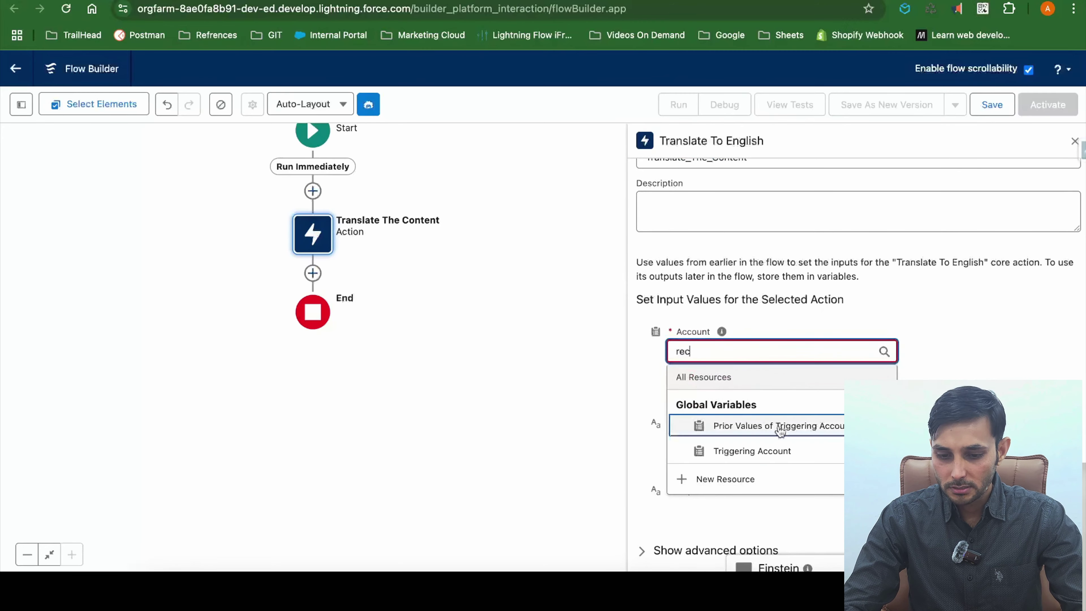
pyautogui.click(752, 451)
pyautogui.click(984, 365)
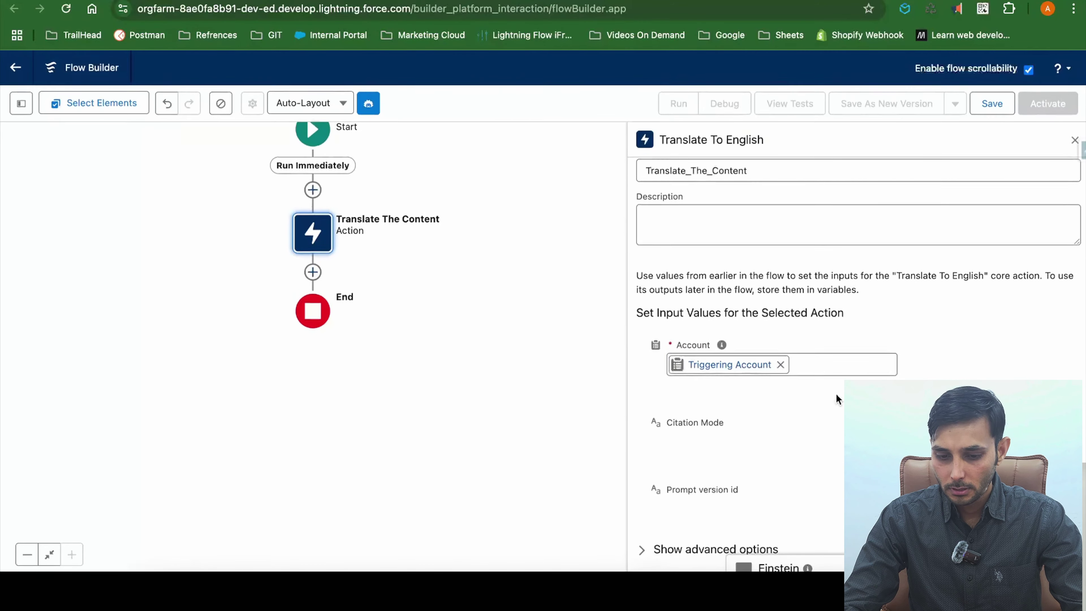
pyautogui.scroll(3, 487, 245)
# Add a second entry condition to the flow's start, requiring Account Description Is Null False.
pyautogui.click(312, 187)
pyautogui.click(402, 266)
pyautogui.scroll(-6, 617, 363)
pyautogui.click(503, 334)
pyautogui.click(504, 338)
pyautogui.write('desc')
pyautogui.click(530, 421)
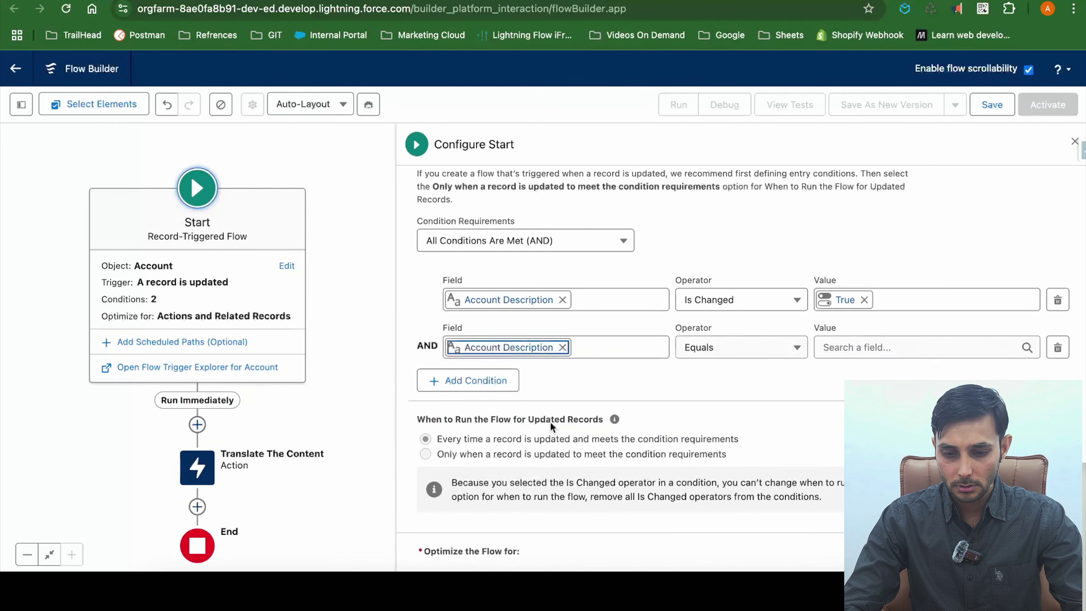
pyautogui.click(736, 347)
pyautogui.click(723, 497)
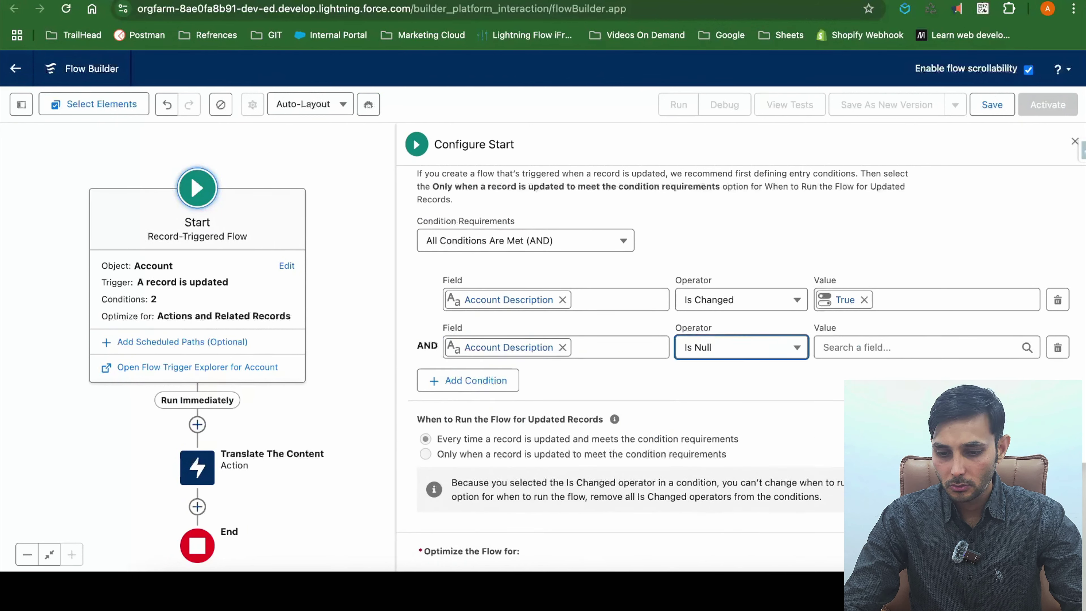
pyautogui.click(899, 348)
pyautogui.write('fal')
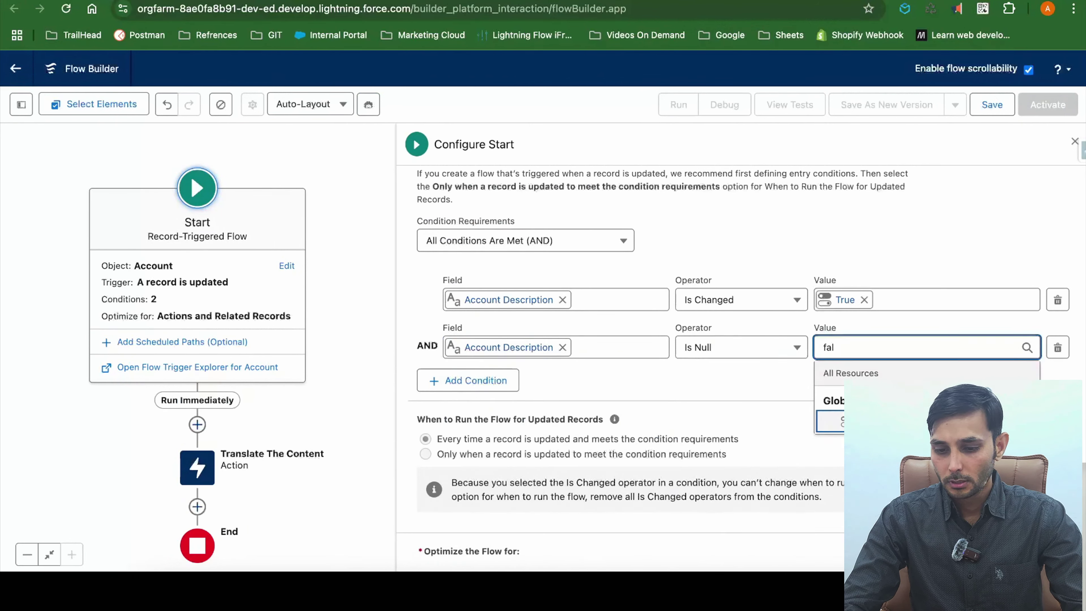
pyautogui.click(851, 422)
pyautogui.click(1075, 141)
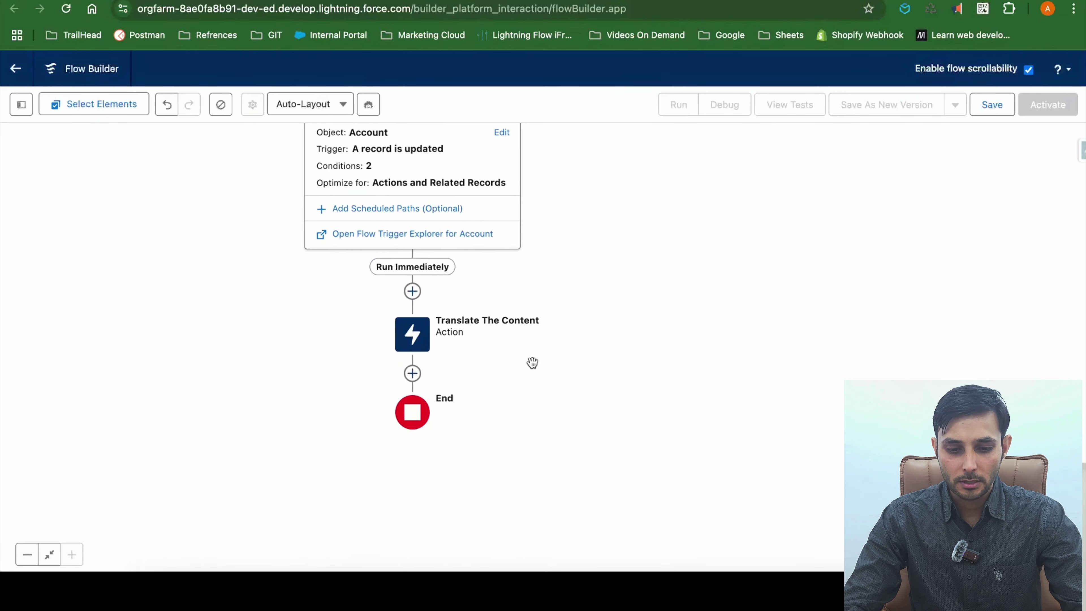
# Add an Update Triggering Record element after the translation action and label it "Update Account".
pyautogui.click(412, 371)
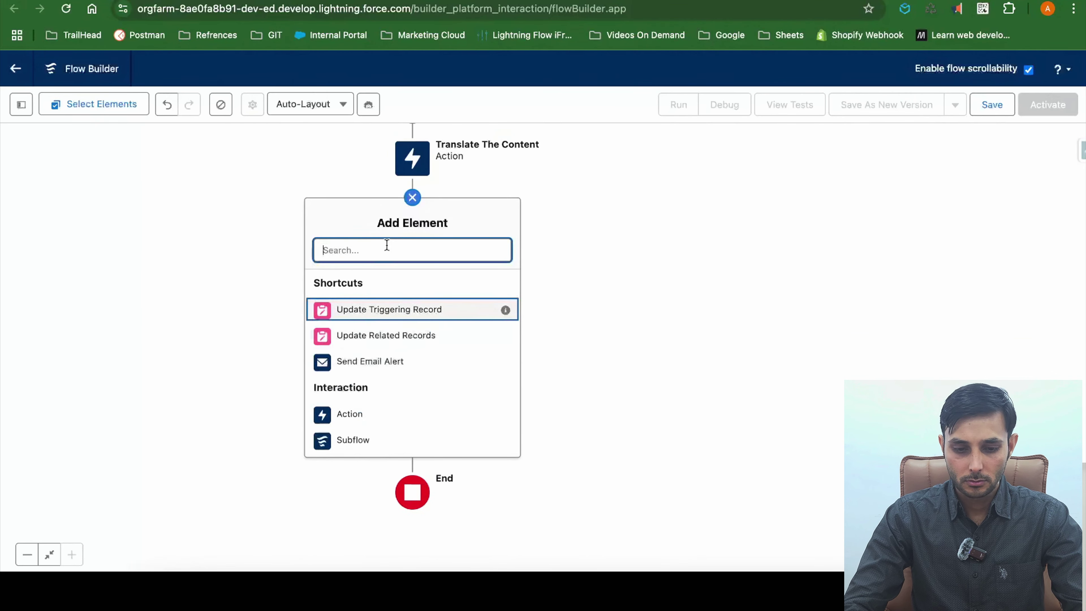
pyautogui.click(389, 309)
pyautogui.write('U')
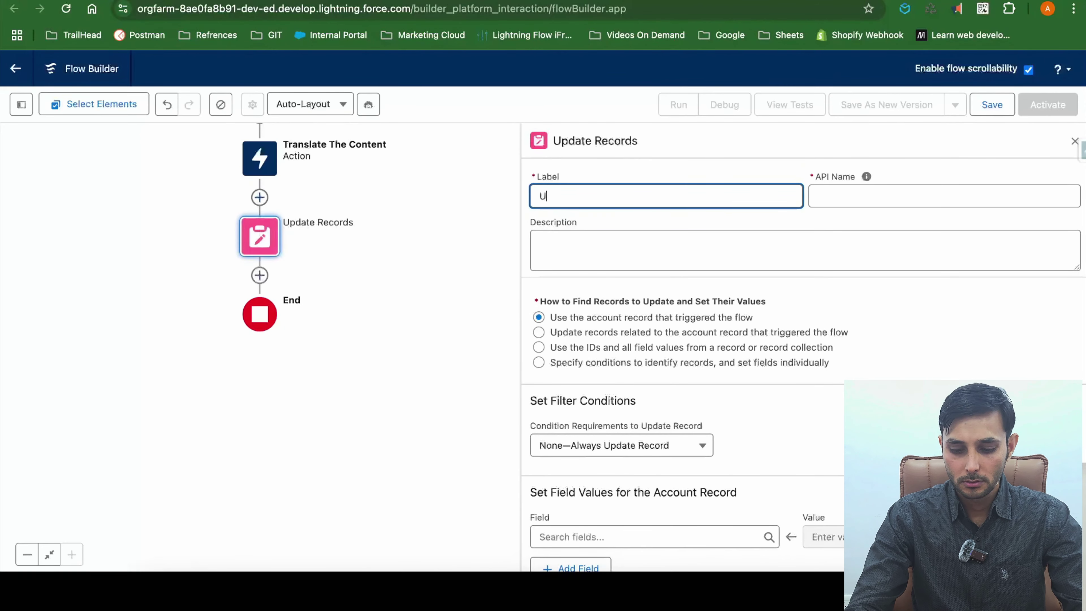
pyautogui.write('pdate Account')
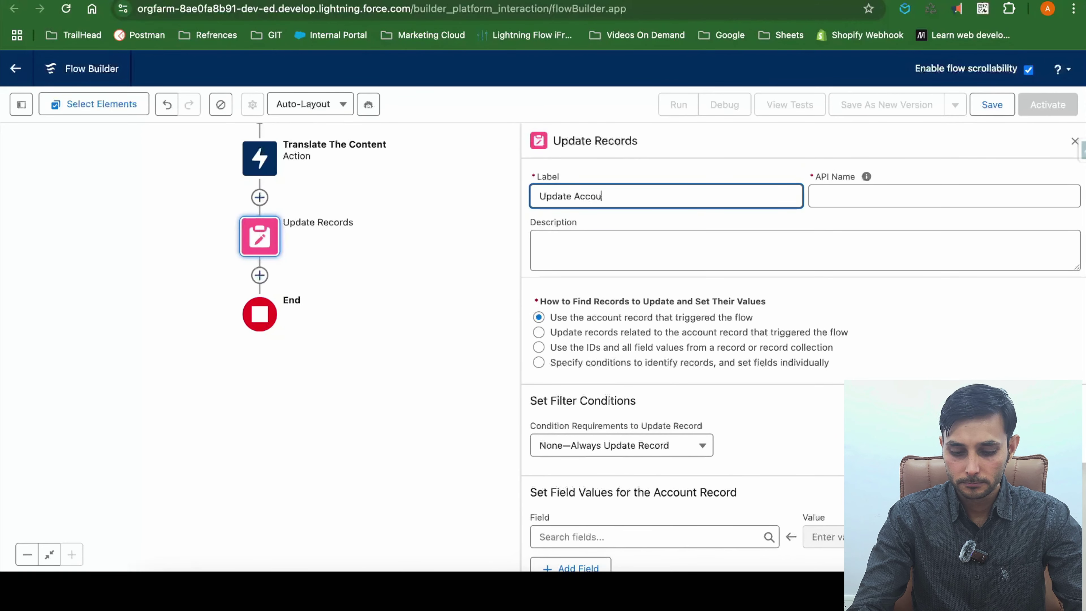
pyautogui.click(861, 310)
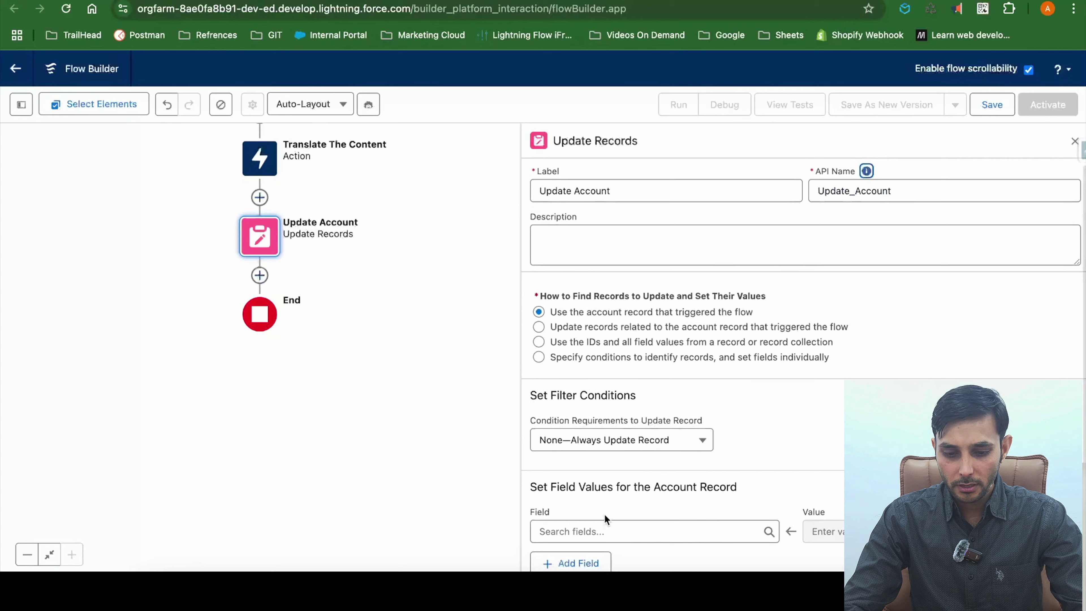
# Set the account's Translated_Description__c field to an output of the Translate The Content action.
pyautogui.click(605, 531)
pyautogui.write('tran')
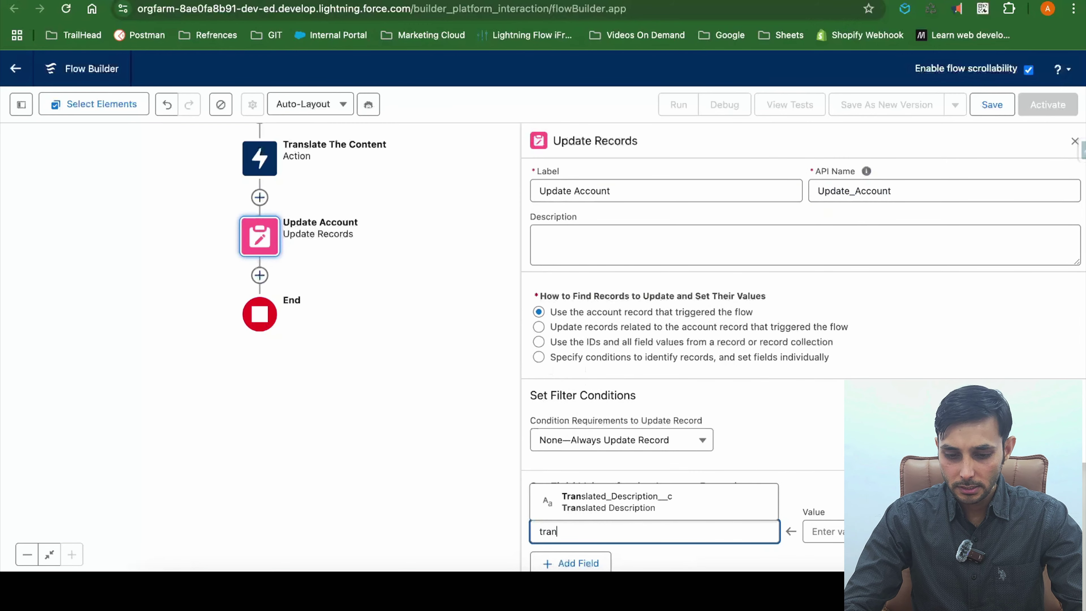
pyautogui.click(650, 505)
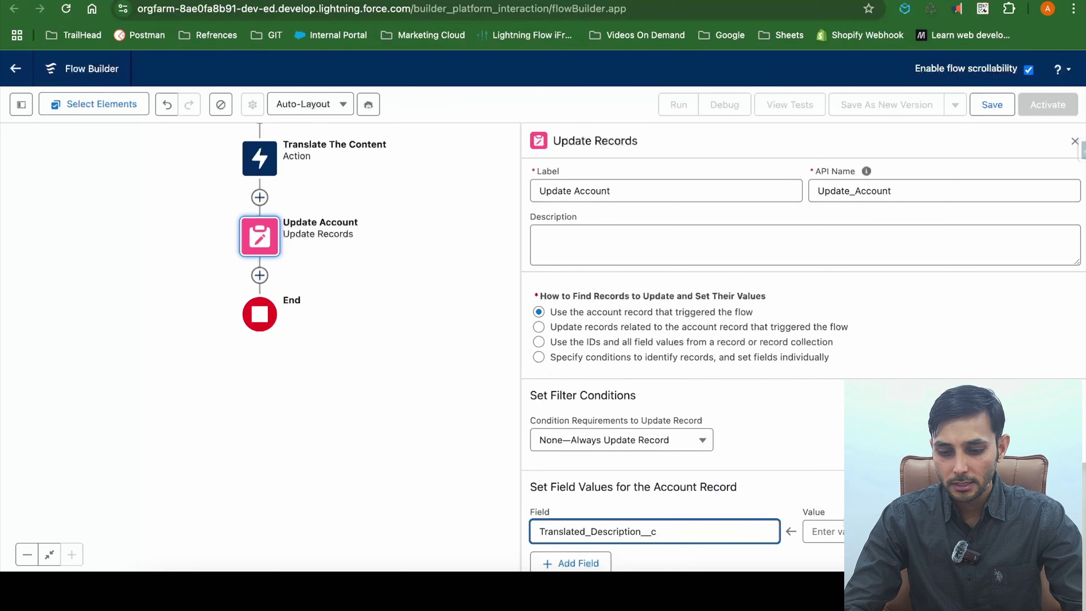
pyautogui.click(838, 531)
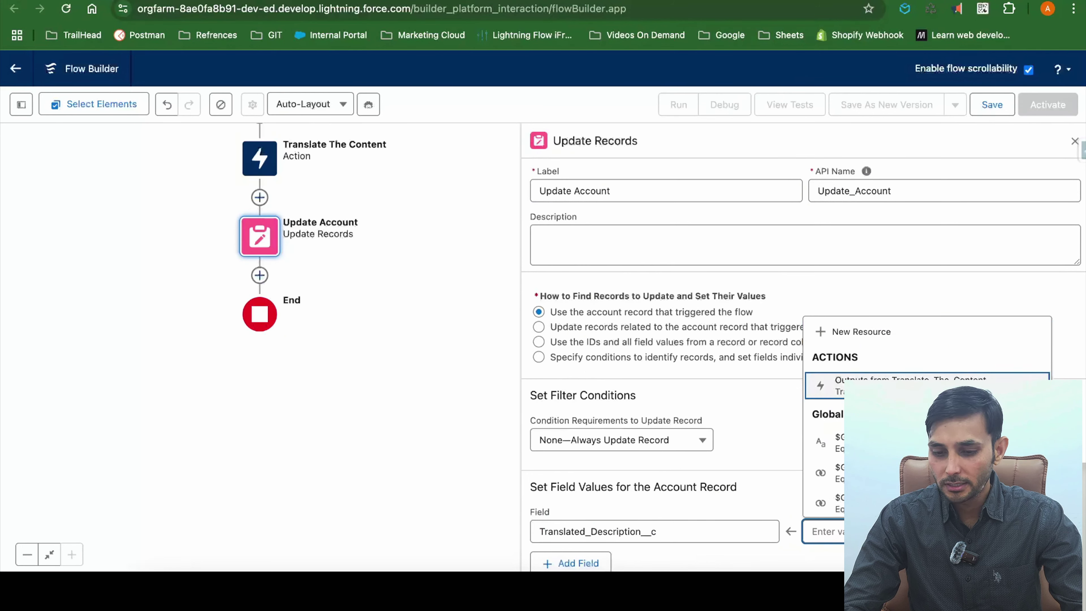
pyautogui.press('Return')
pyautogui.press('Down')
pyautogui.press('Return')
# Save the flow with the label "Translate To English" and activate it.
pyautogui.click(992, 104)
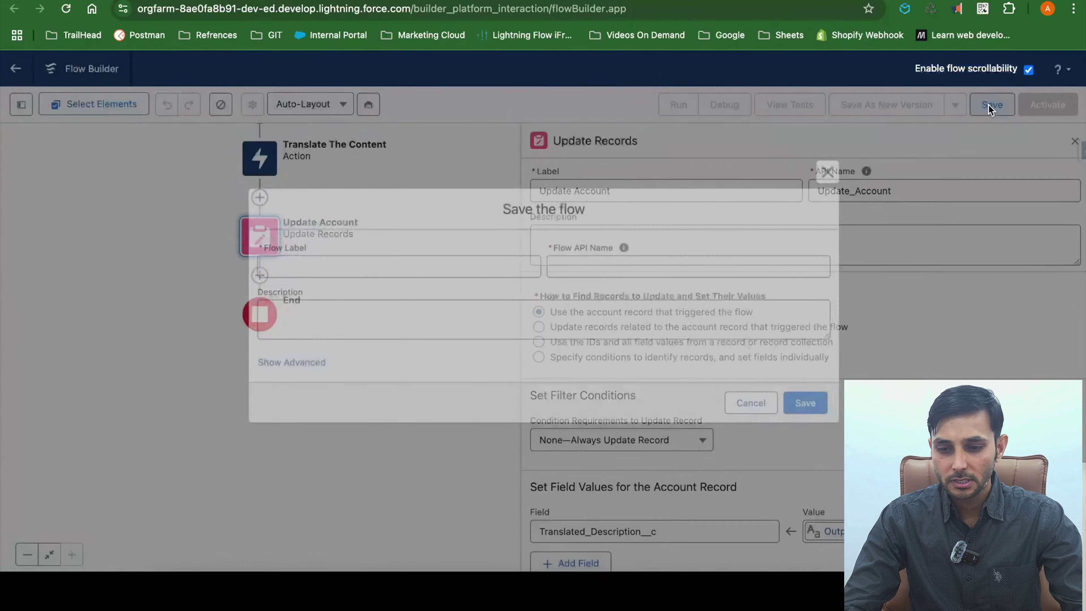
pyautogui.click(353, 263)
pyautogui.write('Tran')
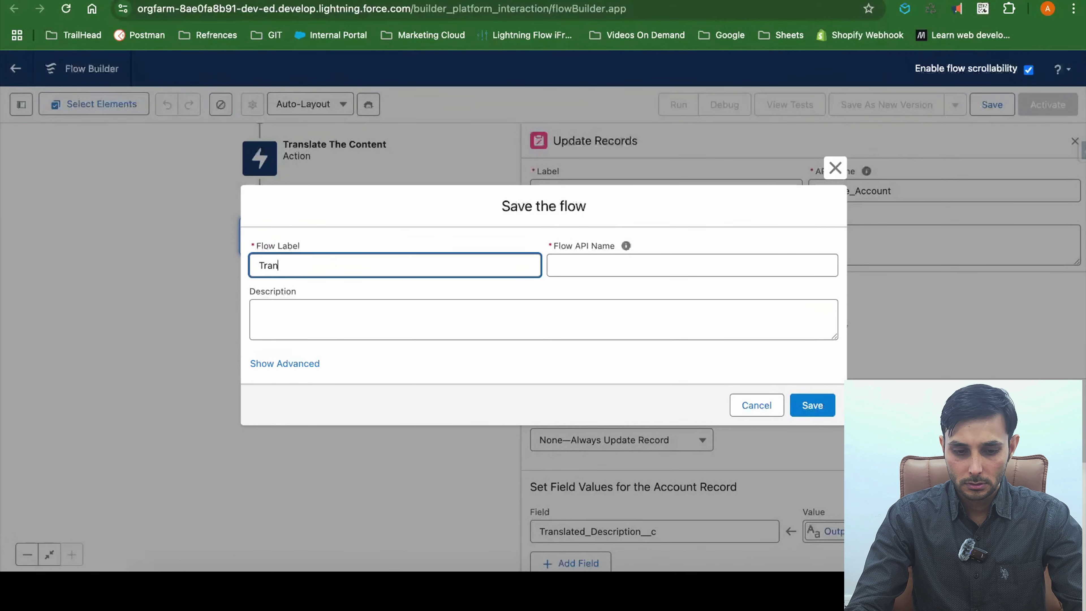
pyautogui.write('sla')
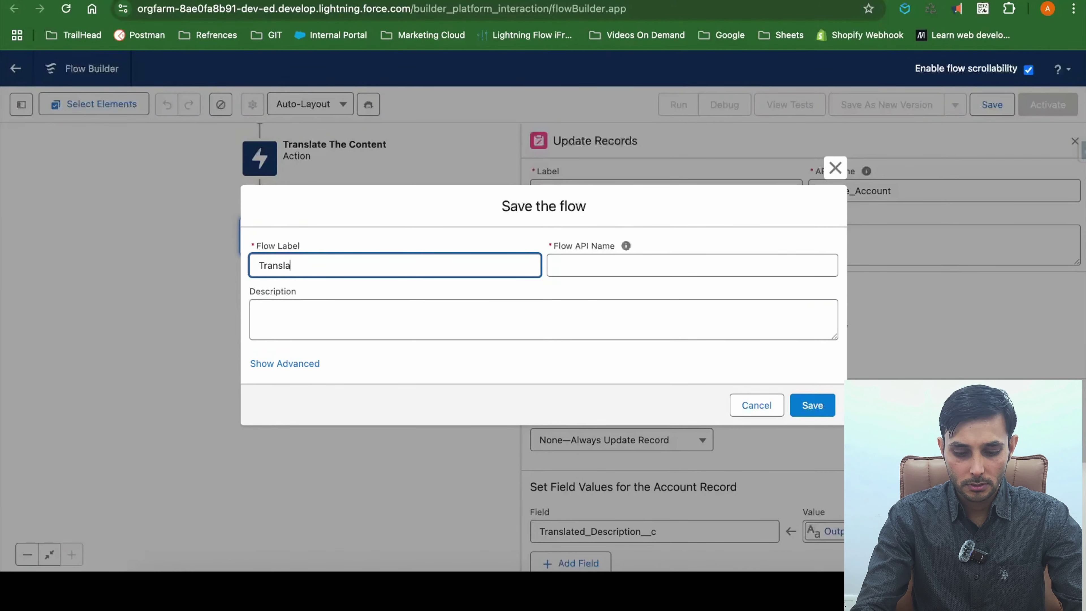
pyautogui.write('te To Englis')
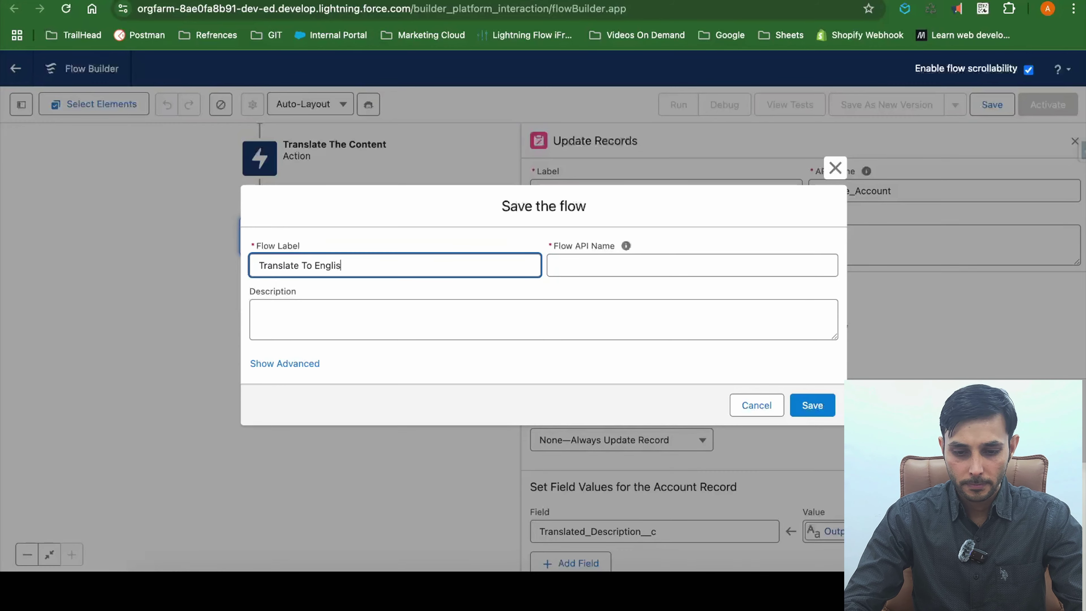
pyautogui.press('Tab')
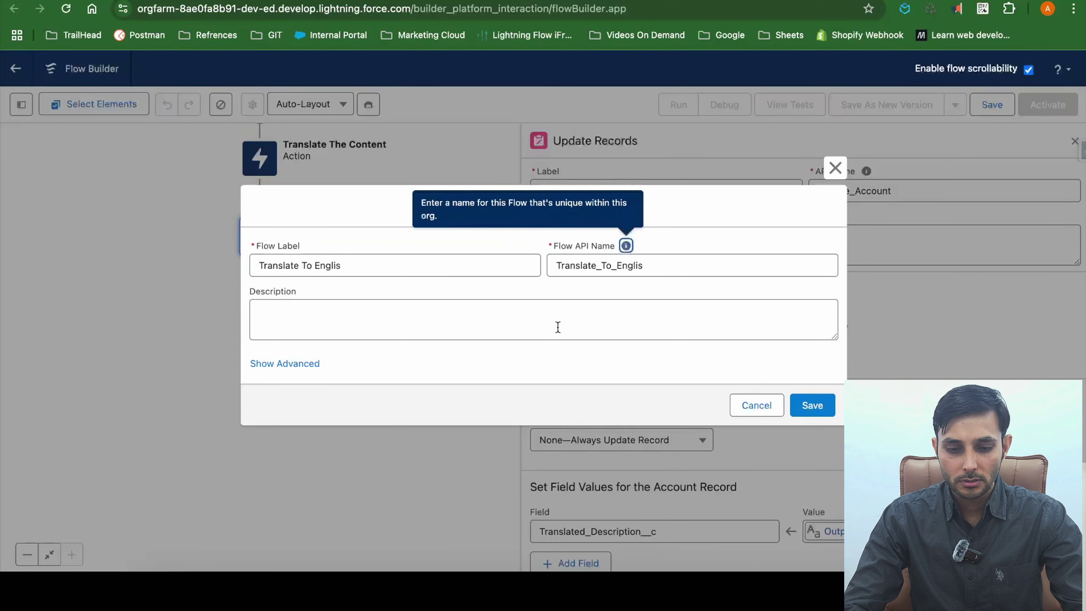
pyautogui.click(357, 265)
pyautogui.write('h')
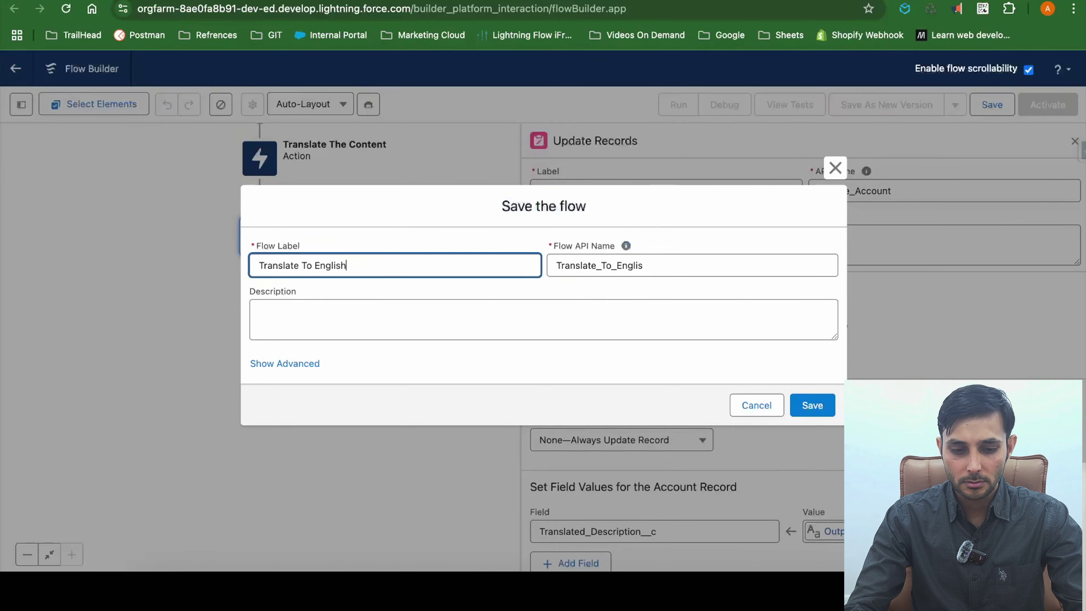
pyautogui.click(815, 404)
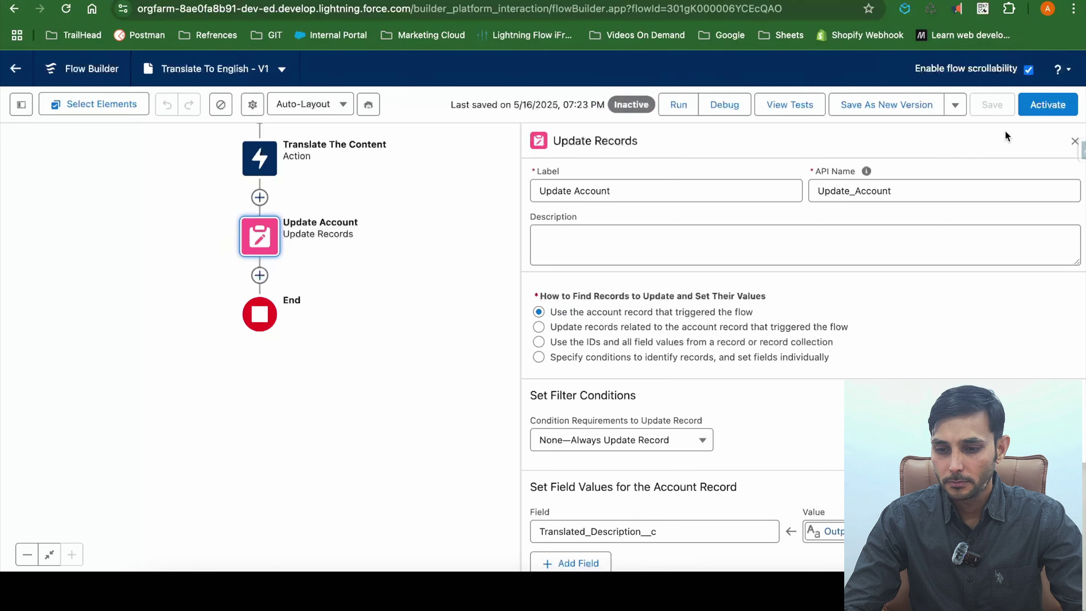
pyautogui.click(1048, 106)
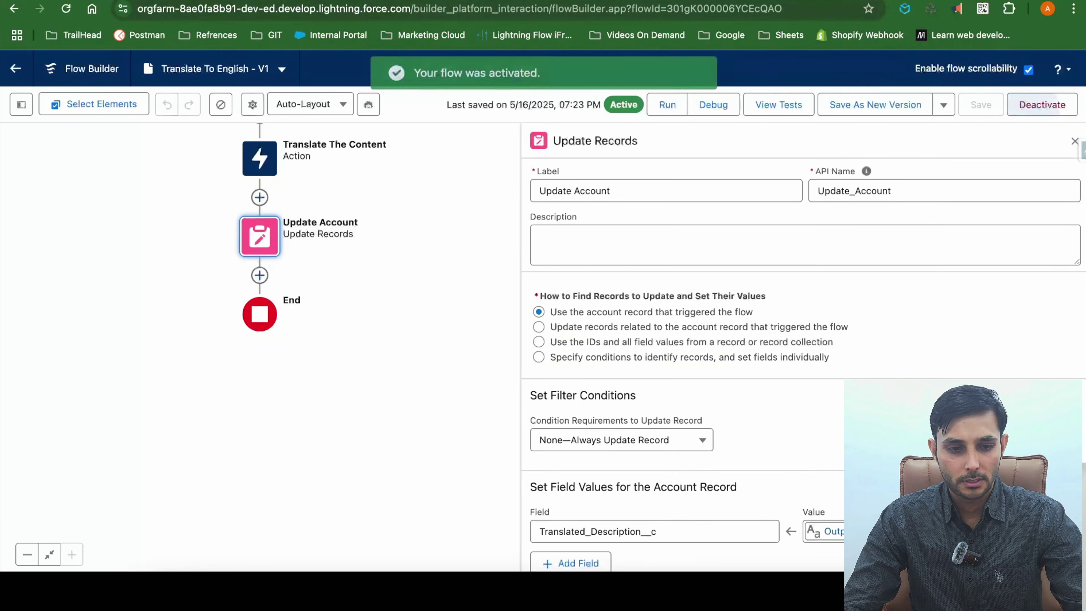
# On the reloaded Burlington Textiles Corp of America account, append "Hello" to the Description and save the record to trigger the flow.
pyautogui.hotkey('ctrl', 'Tab')
pyautogui.press('super+r')
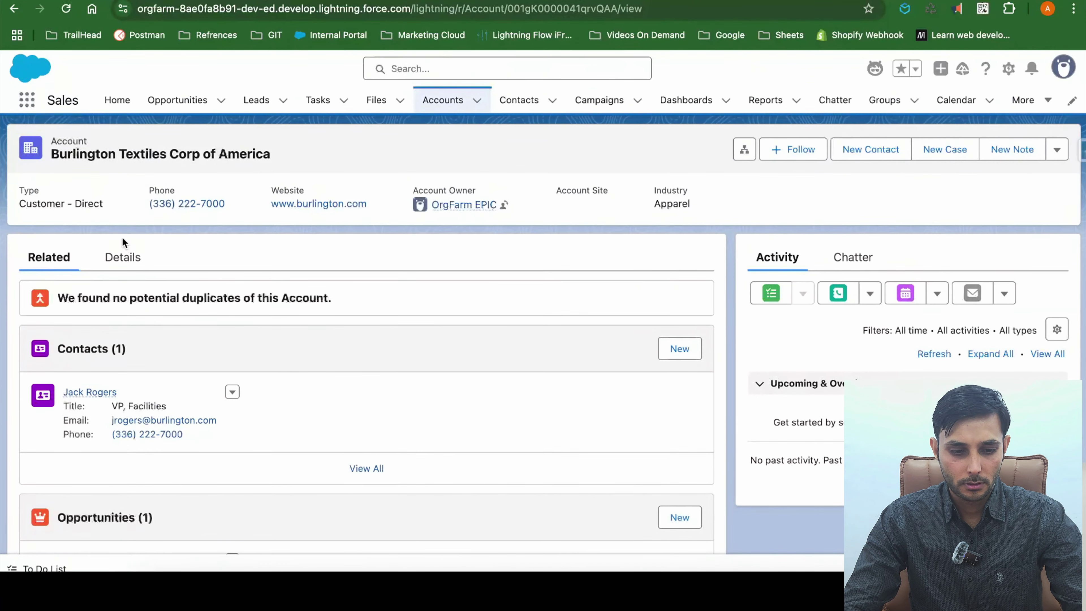
pyautogui.click(122, 256)
pyautogui.scroll(-15, 417, 415)
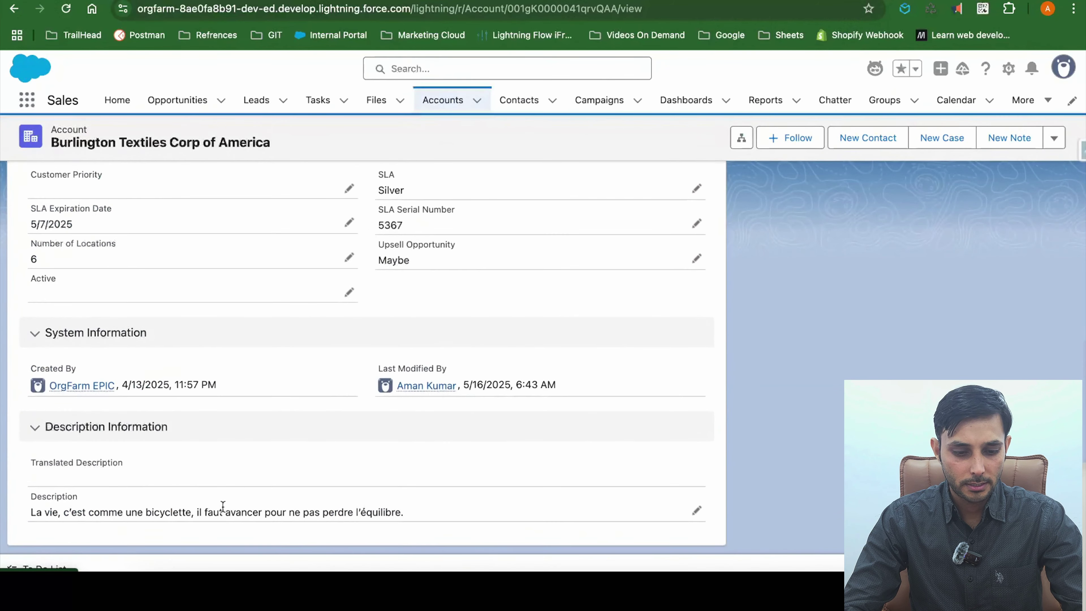
pyautogui.click(697, 511)
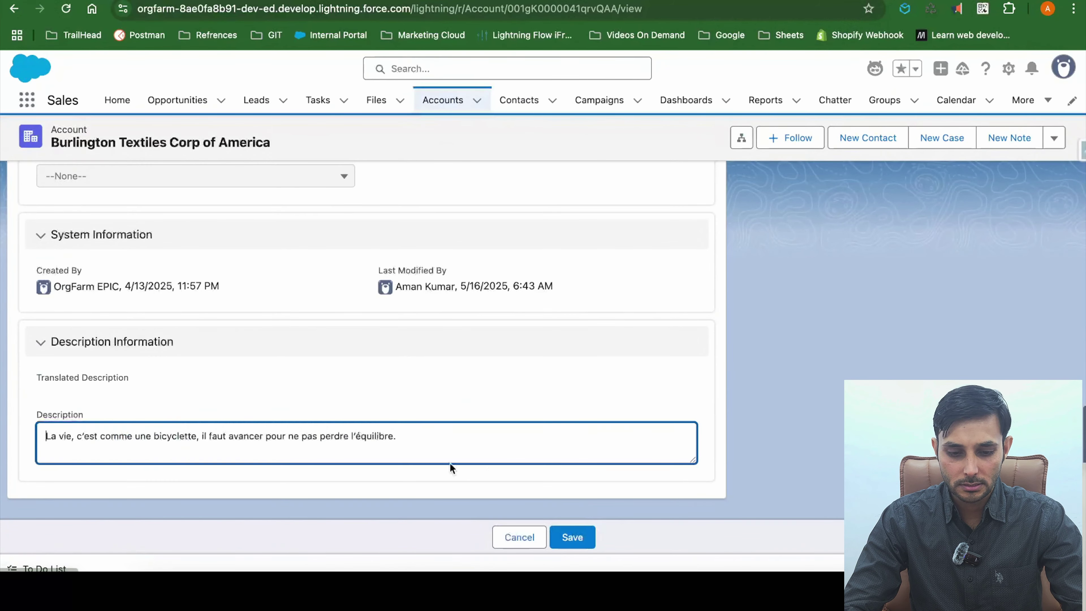
pyautogui.write('Hello')
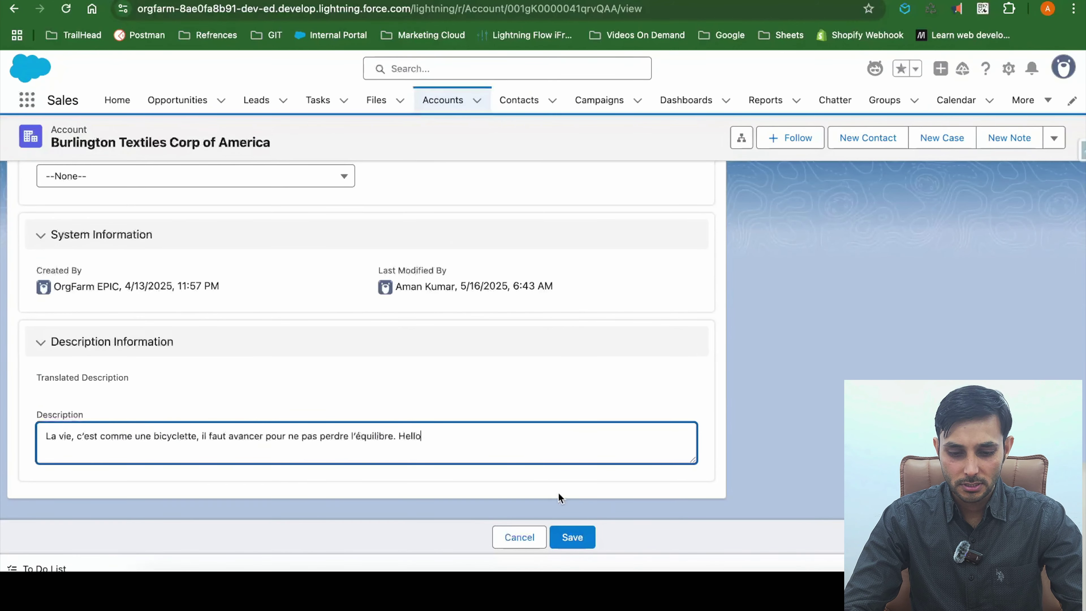
pyautogui.click(572, 536)
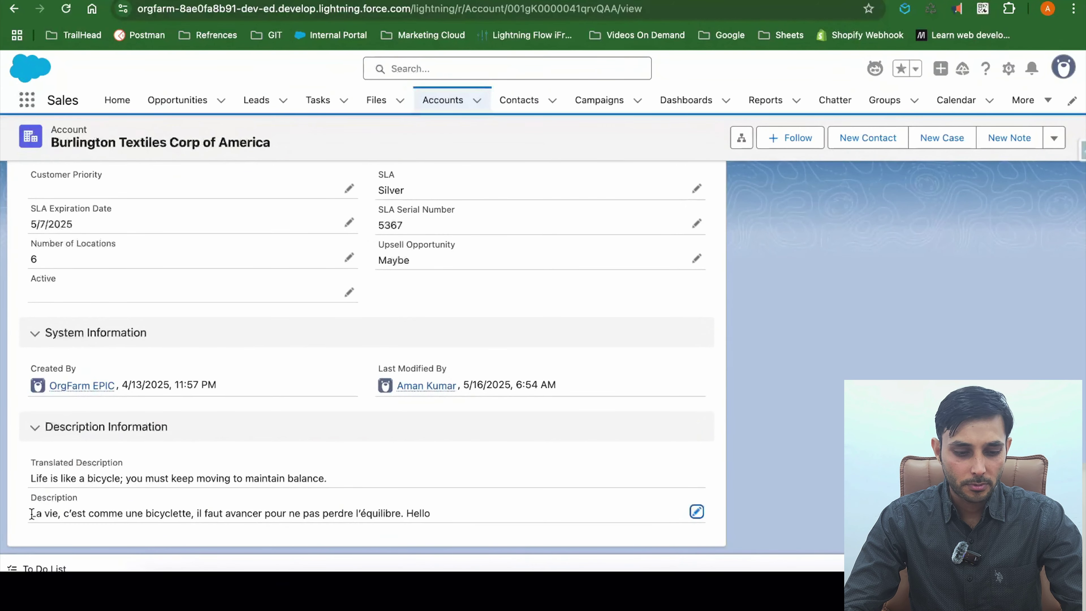
pyautogui.moveTo(31, 513); pyautogui.dragTo(393, 508)
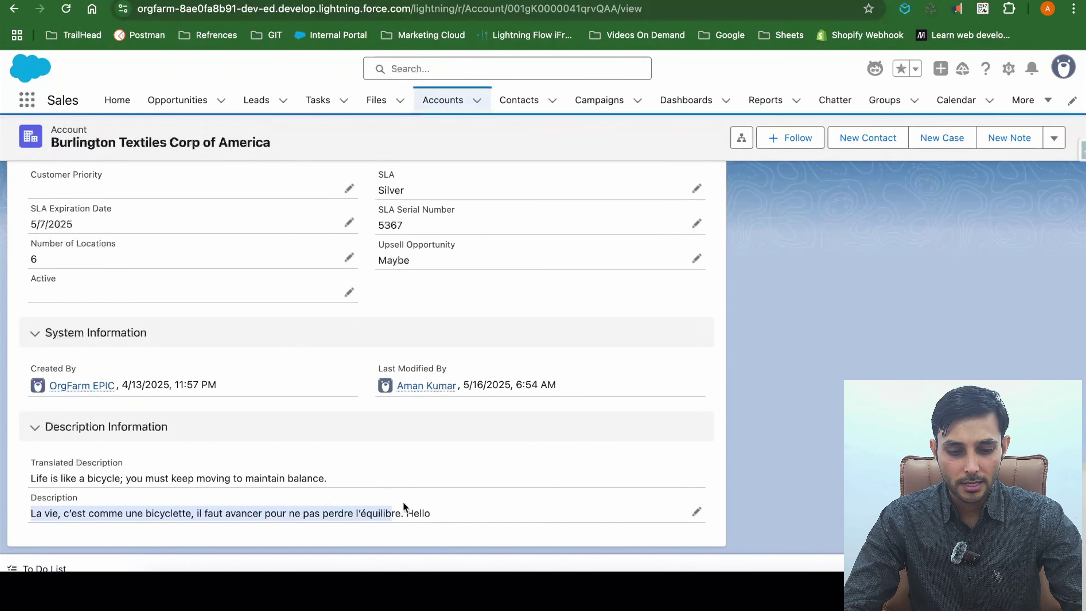